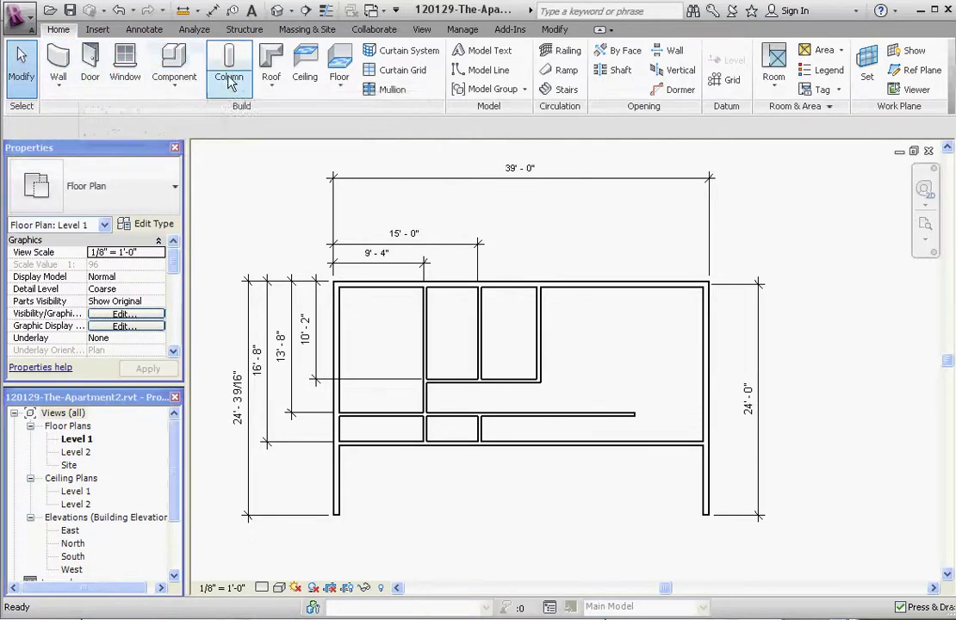
Start a new Level 1 floor using the Wood Joist 10" - Wood Finish type.
{"action": "left_click", "coordinate": [348, 67]}
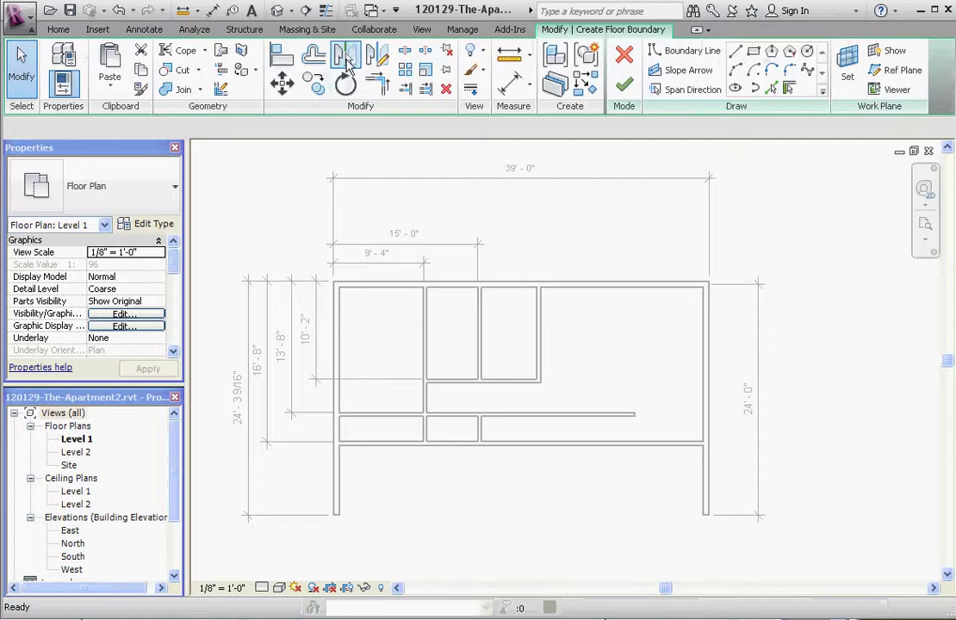
{"action": "left_click", "coordinate": [175, 187]}
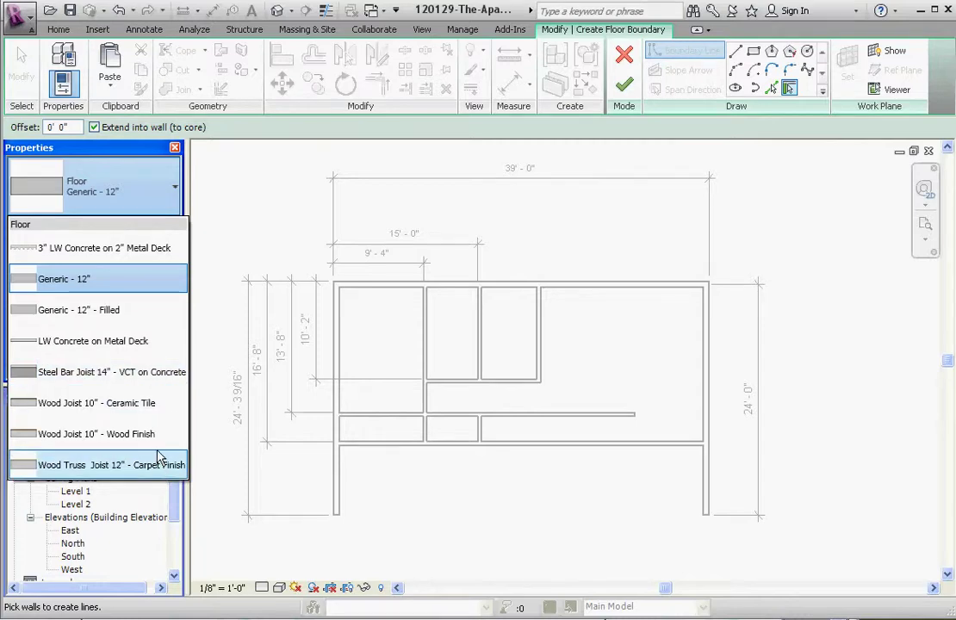
{"action": "mouse_move", "coordinate": [157, 437]}
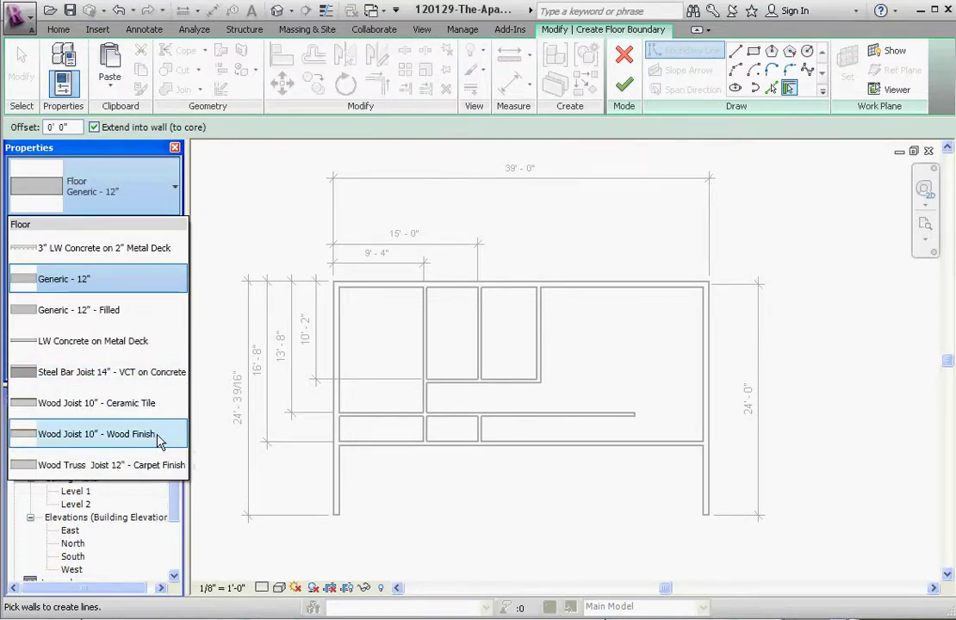
{"action": "left_click", "coordinate": [157, 437]}
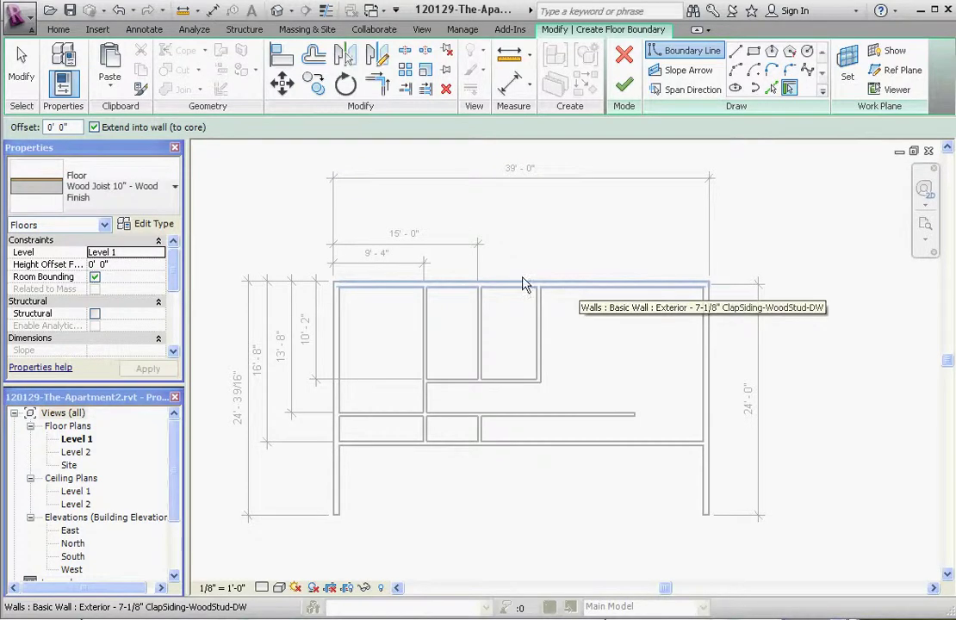
Pick the top, left, lower and right walls as floor boundary lines, then end picking.
{"action": "scroll", "coordinate": [401, 293], "scroll_direction": "up", "scroll_amount": 3}
{"action": "scroll", "coordinate": [400, 287], "scroll_direction": "up", "scroll_amount": 2}
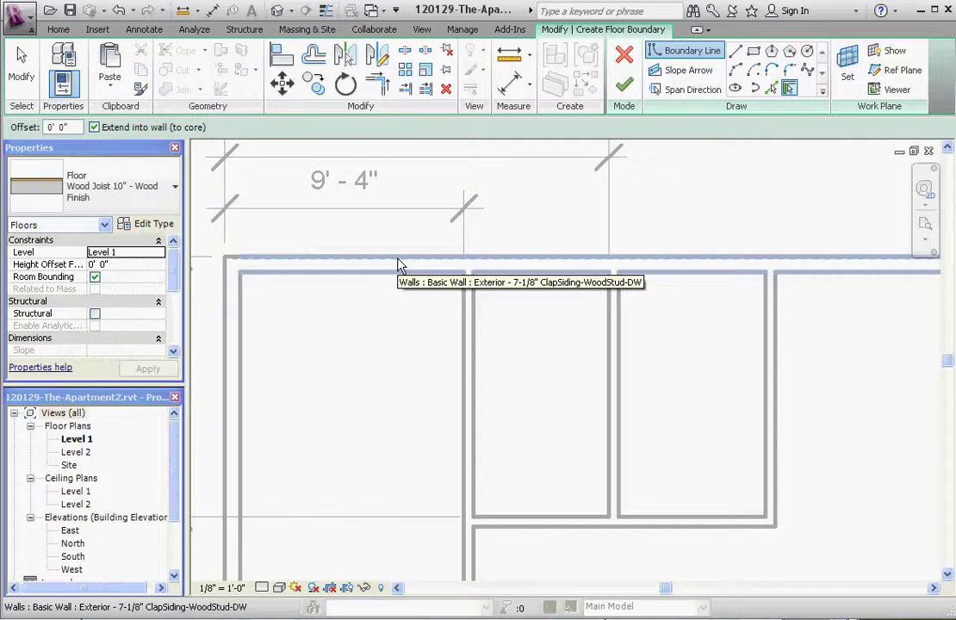
{"action": "left_click", "coordinate": [399, 264]}
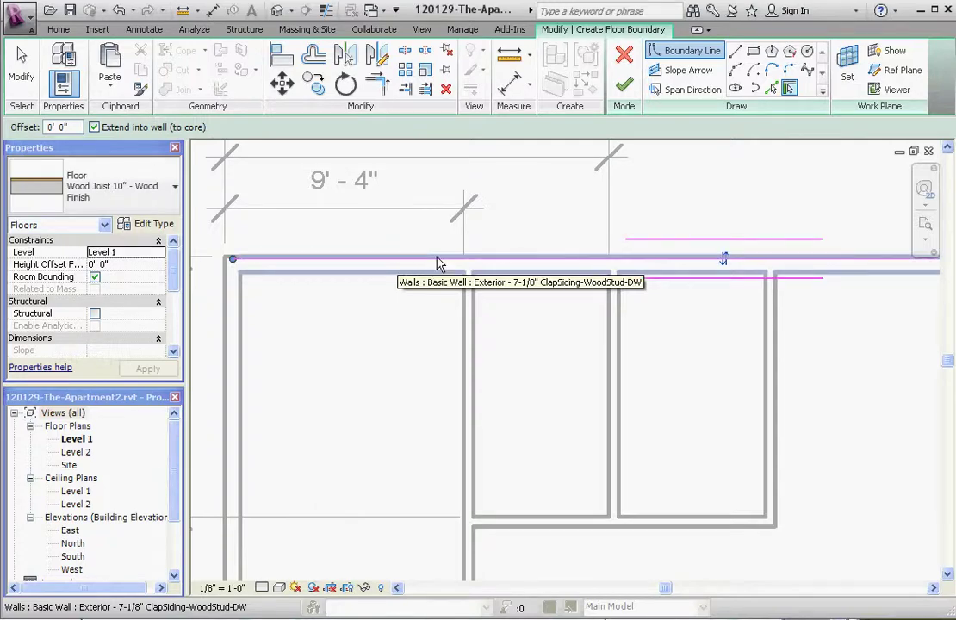
{"action": "scroll", "coordinate": [273, 229], "scroll_direction": "down", "scroll_amount": 2}
{"action": "left_click", "coordinate": [250, 319]}
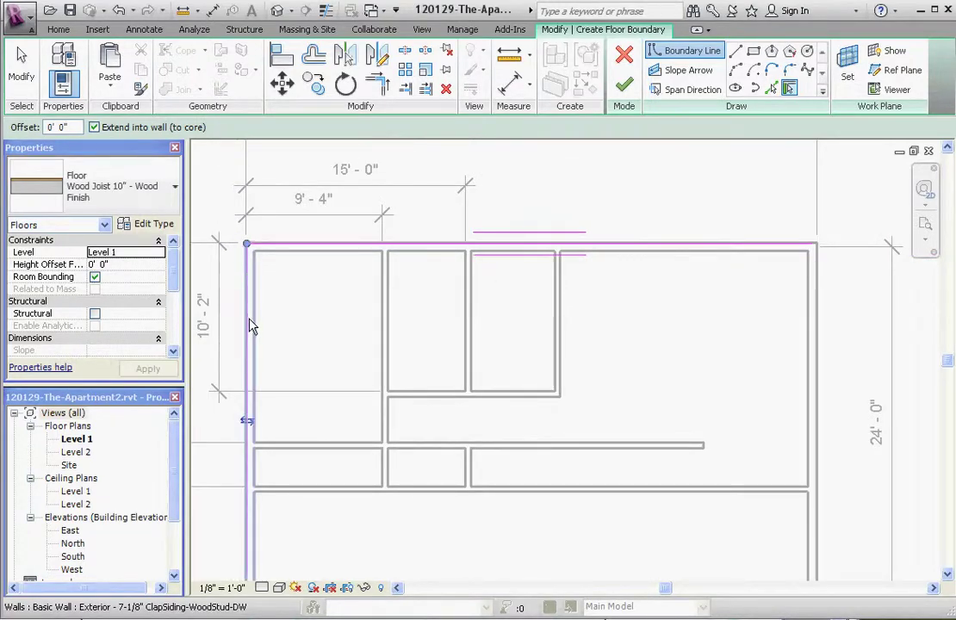
{"action": "scroll", "coordinate": [314, 504], "scroll_direction": "up", "scroll_amount": 5}
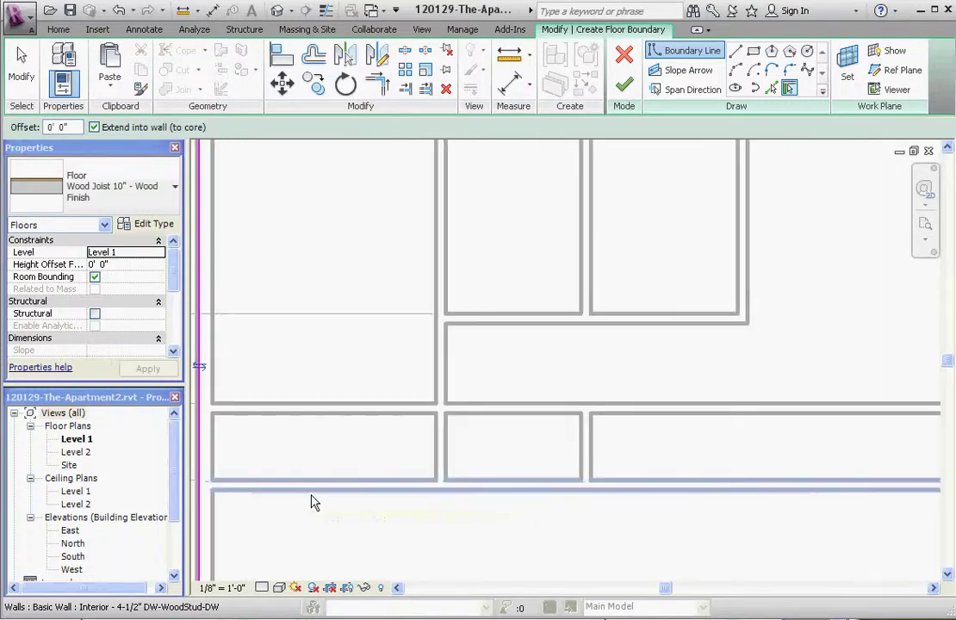
{"action": "scroll", "coordinate": [386, 339], "scroll_direction": "down", "scroll_amount": 2}
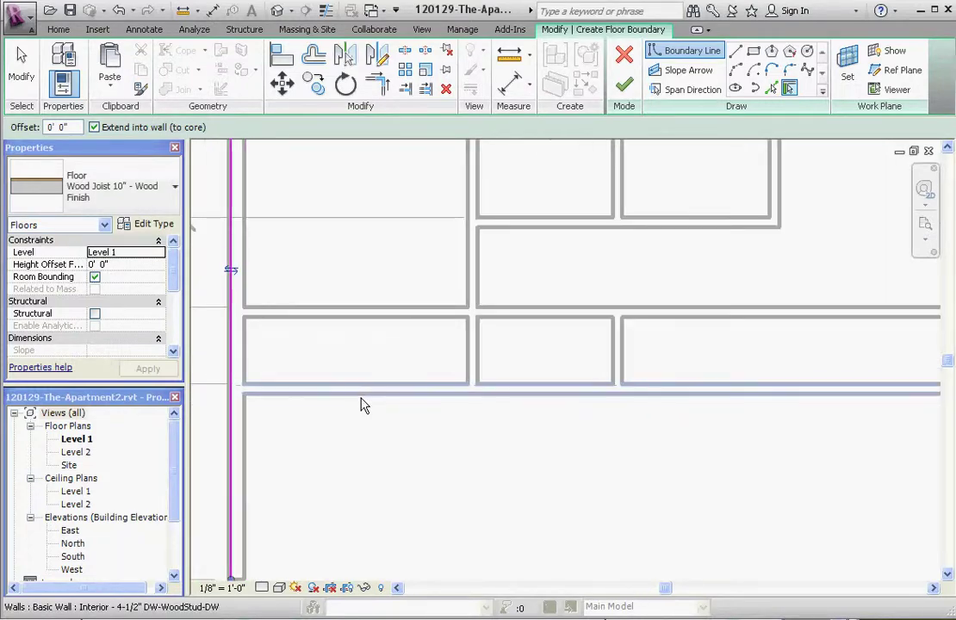
{"action": "left_click", "coordinate": [348, 393]}
{"action": "scroll", "coordinate": [257, 437], "scroll_direction": "down", "scroll_amount": 2}
{"action": "scroll", "coordinate": [255, 437], "scroll_direction": "down", "scroll_amount": 1}
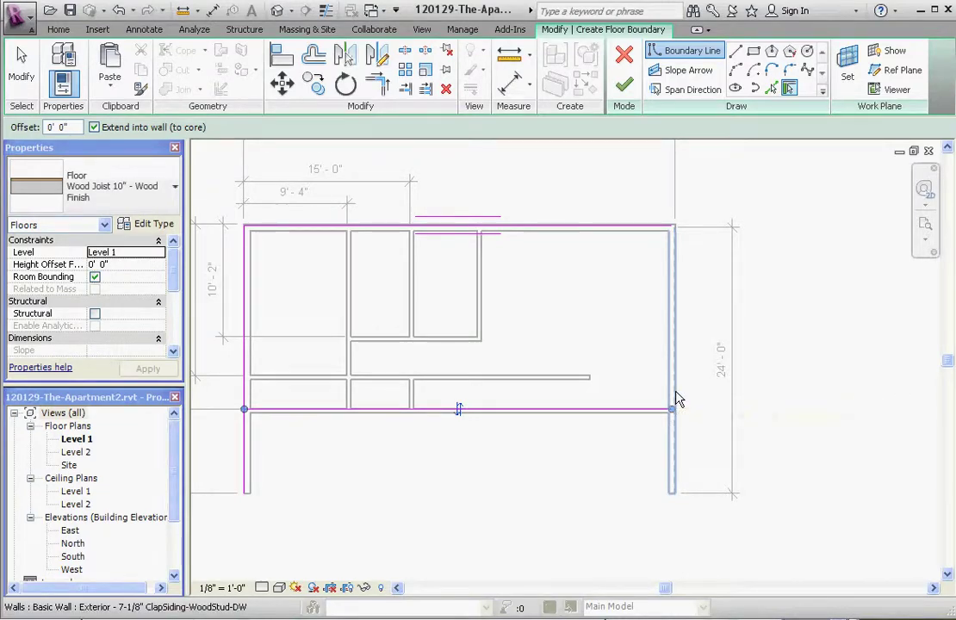
{"action": "left_click", "coordinate": [677, 398]}
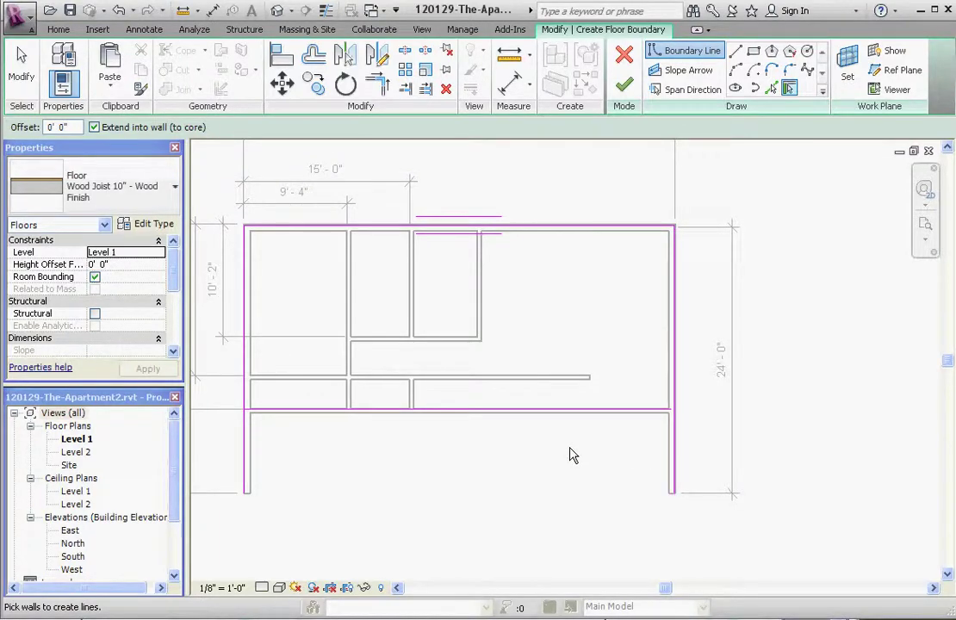
{"action": "key", "text": "Escape"}
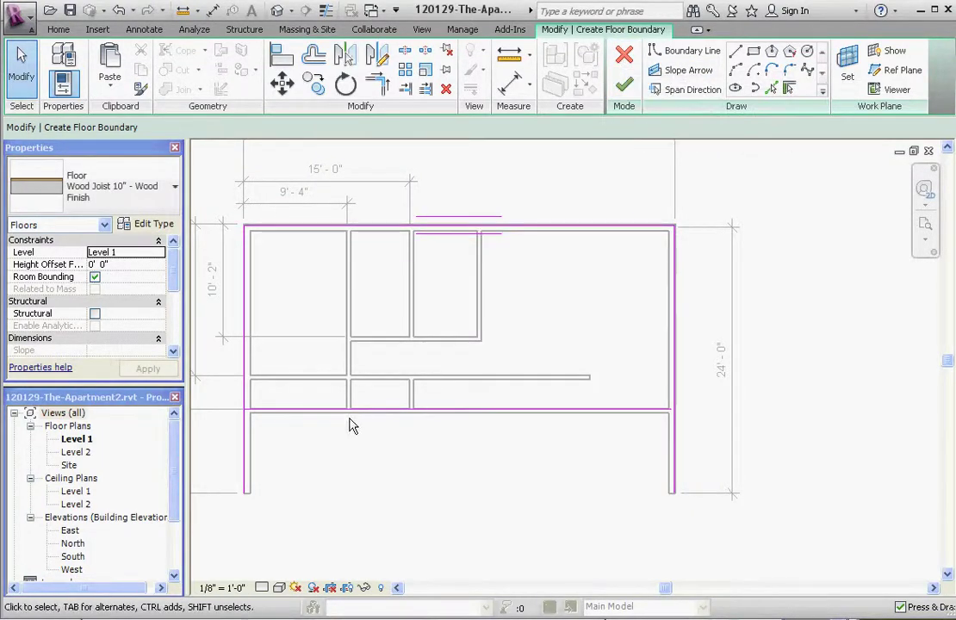
{"action": "scroll", "coordinate": [248, 441], "scroll_direction": "up", "scroll_amount": 3}
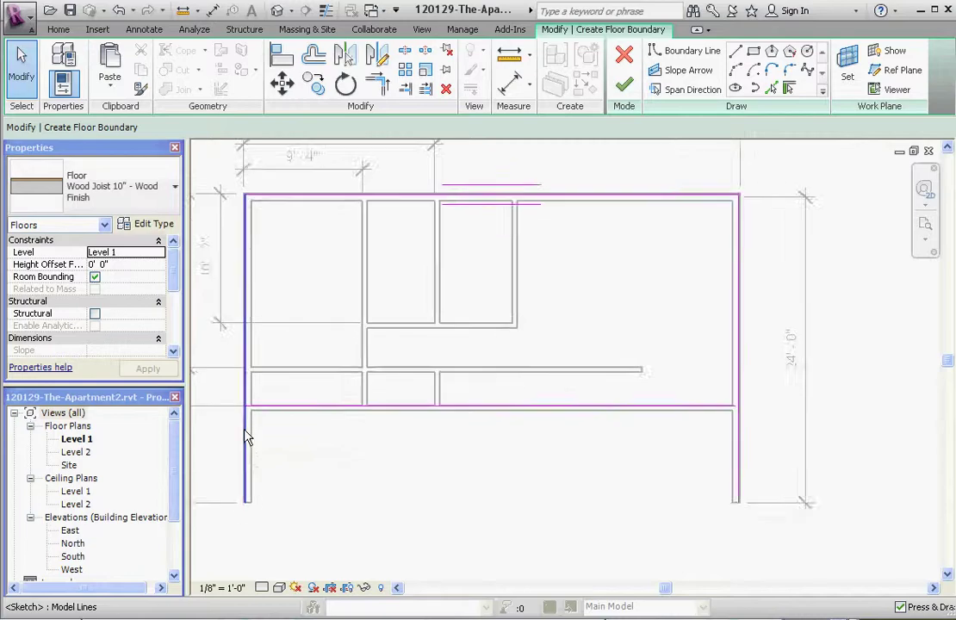
{"action": "scroll", "coordinate": [259, 435], "scroll_direction": "down", "scroll_amount": 3}
{"action": "scroll", "coordinate": [267, 428], "scroll_direction": "up", "scroll_amount": 2}
{"action": "scroll", "coordinate": [293, 435], "scroll_direction": "down", "scroll_amount": 3}
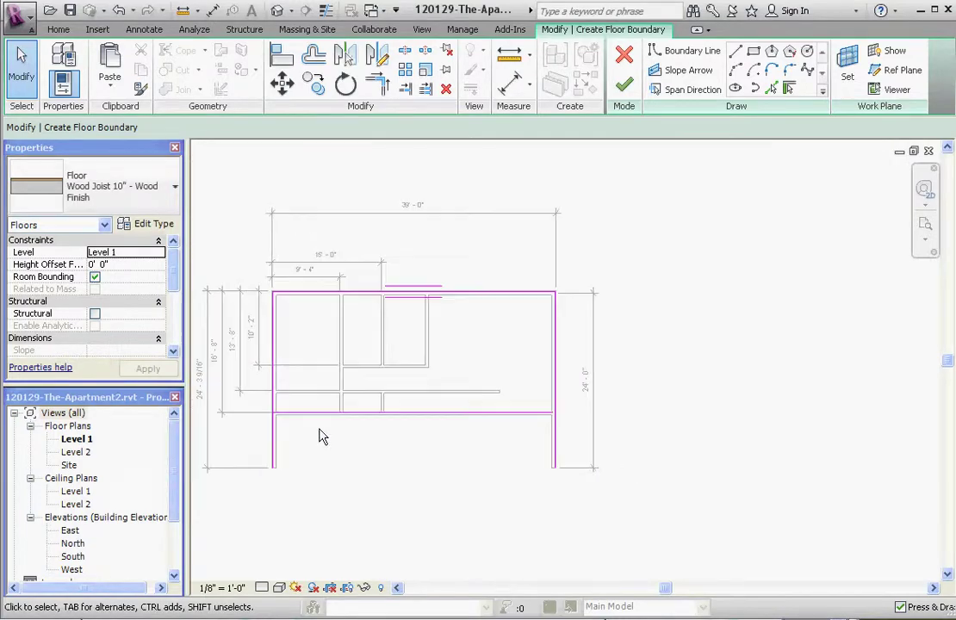
{"action": "scroll", "coordinate": [399, 436], "scroll_direction": "up", "scroll_amount": 1}
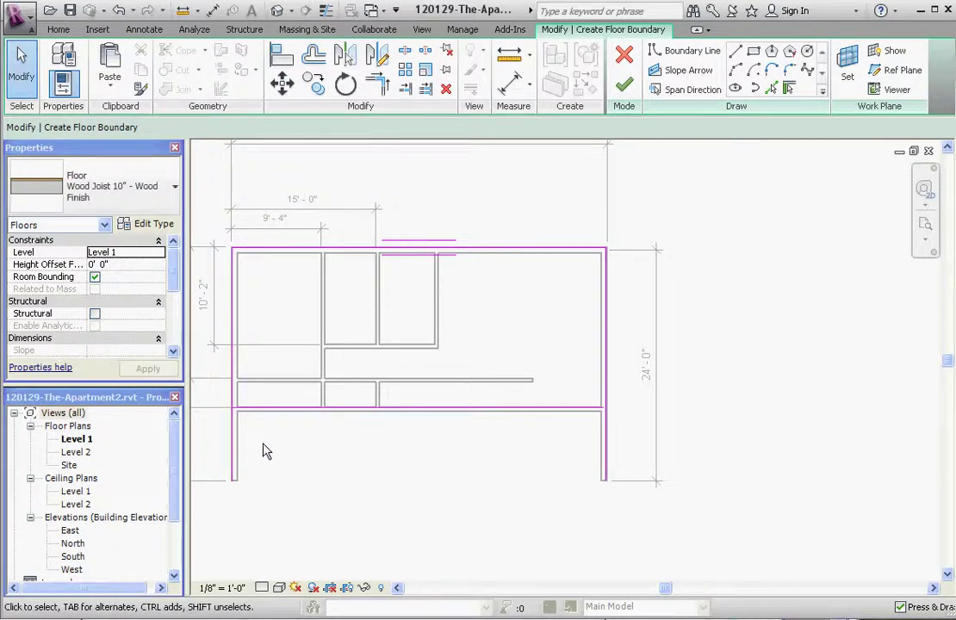
{"action": "left_click", "coordinate": [624, 87]}
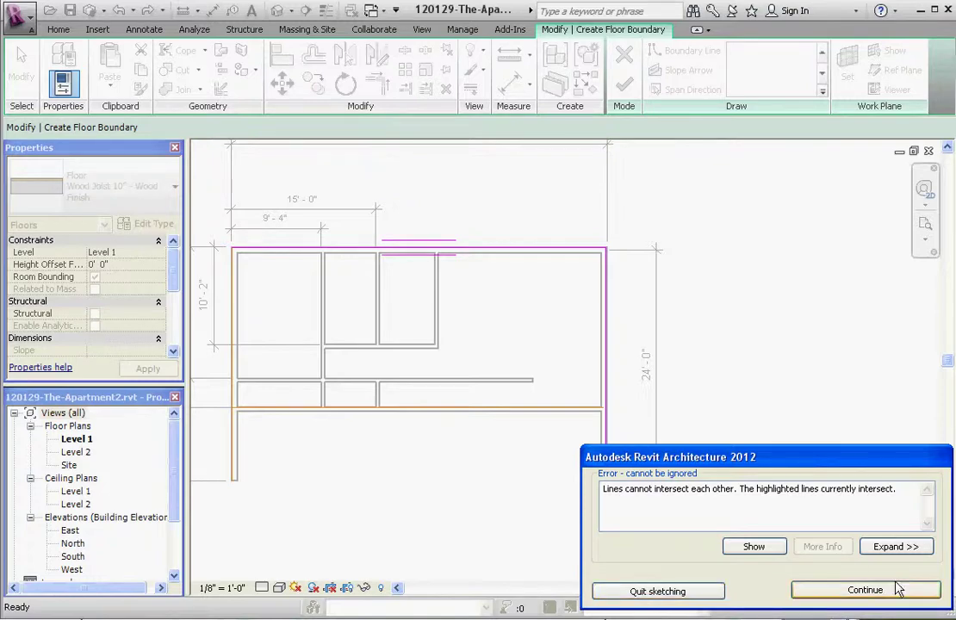
{"action": "left_click", "coordinate": [856, 589]}
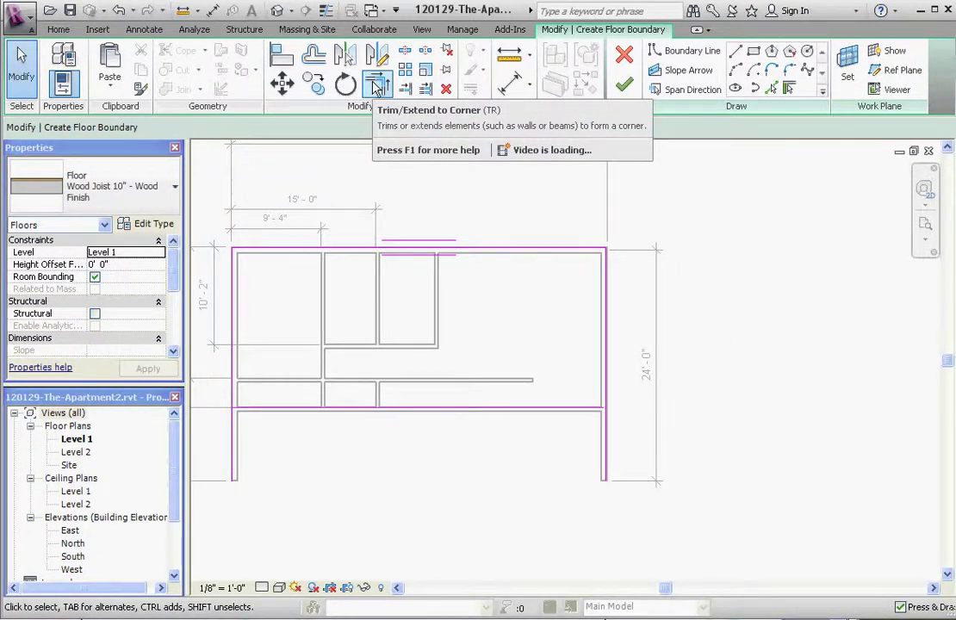
Trim the bottom boundary line to the right and left lines, forming closed corners.
{"action": "left_click", "coordinate": [376, 86]}
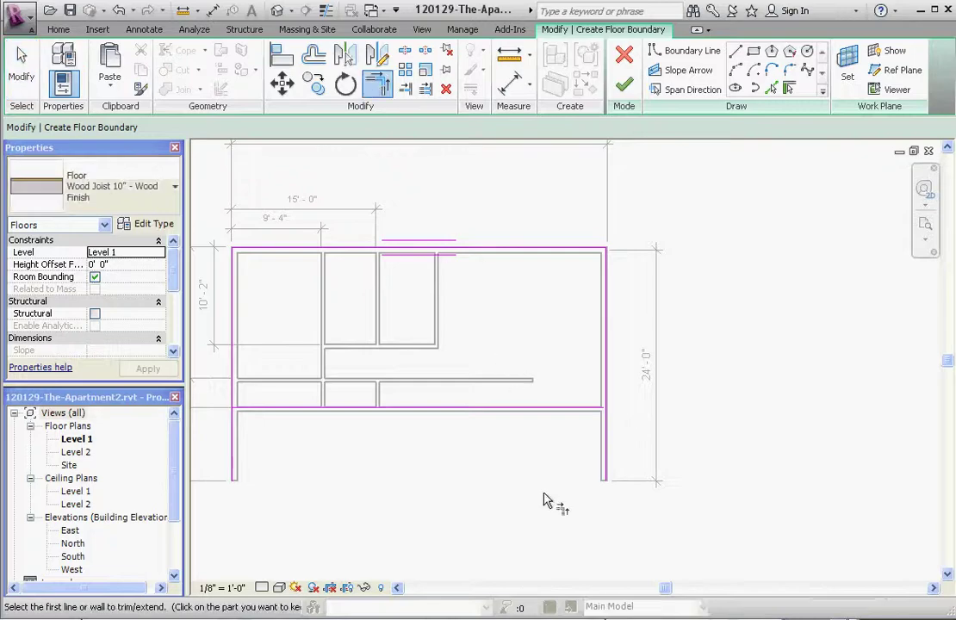
{"action": "left_click", "coordinate": [566, 416]}
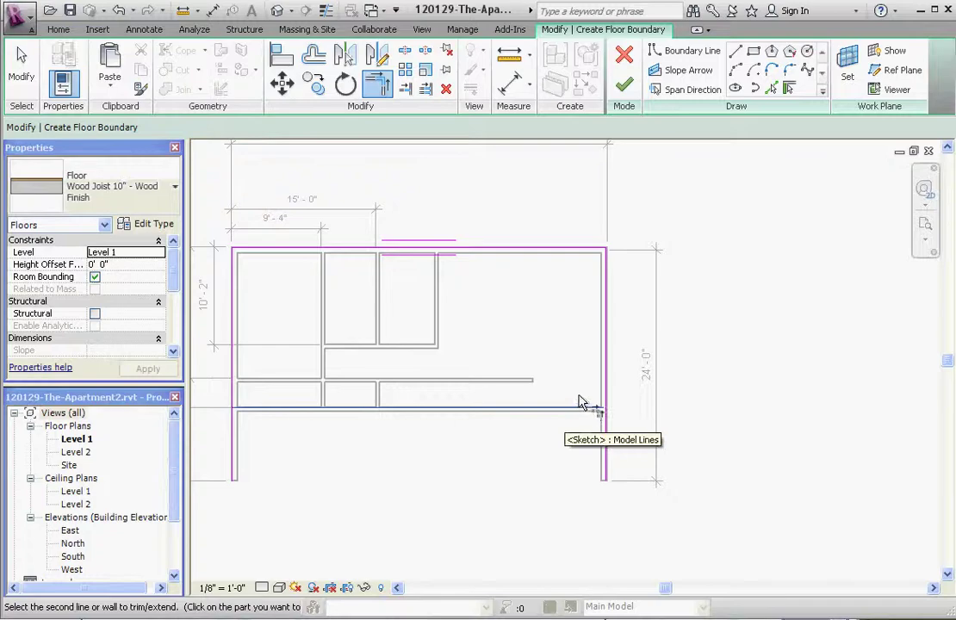
{"action": "left_click", "coordinate": [610, 389]}
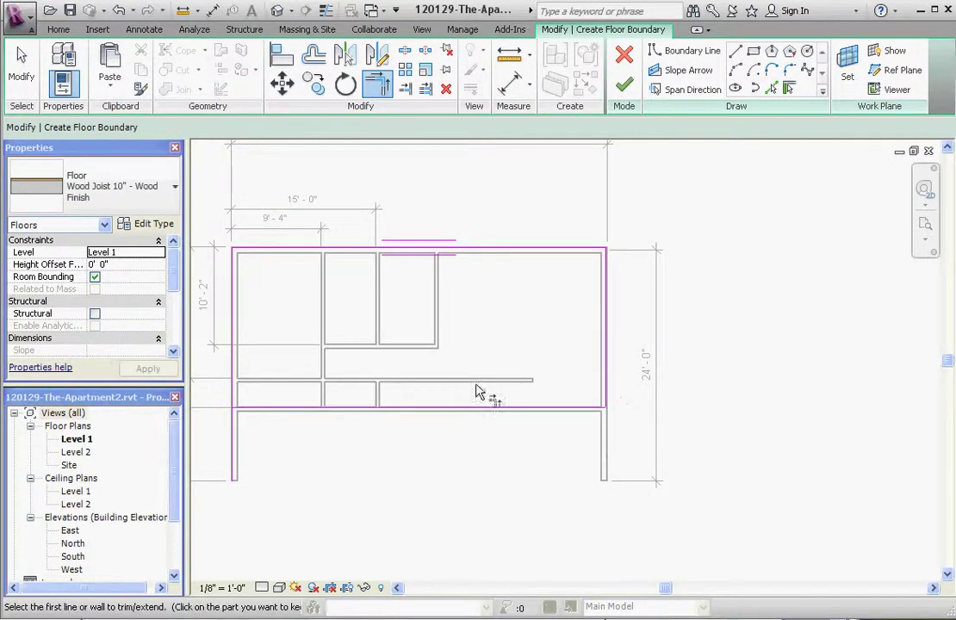
{"action": "left_click", "coordinate": [245, 405]}
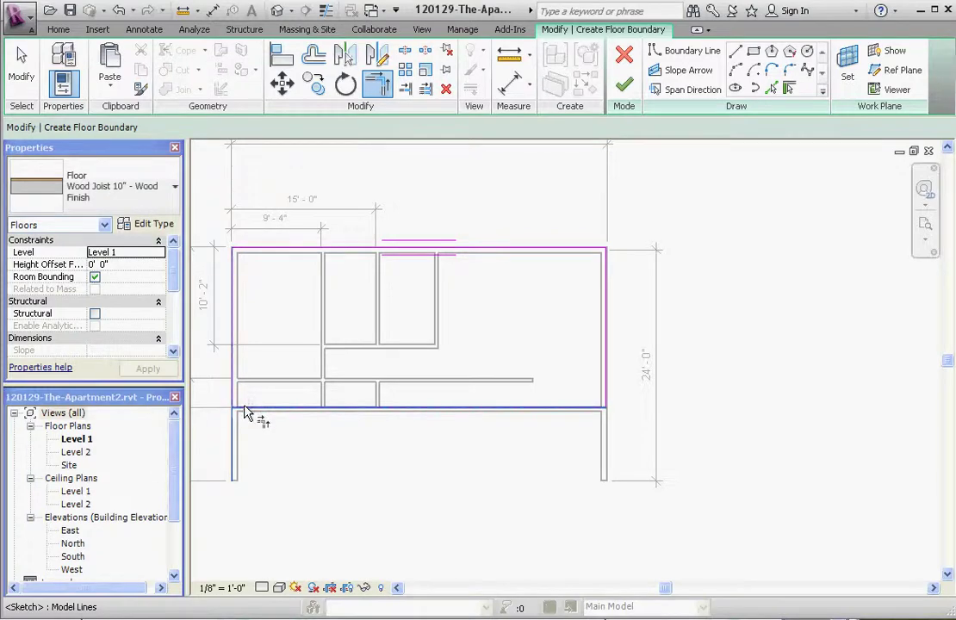
{"action": "left_click", "coordinate": [246, 414]}
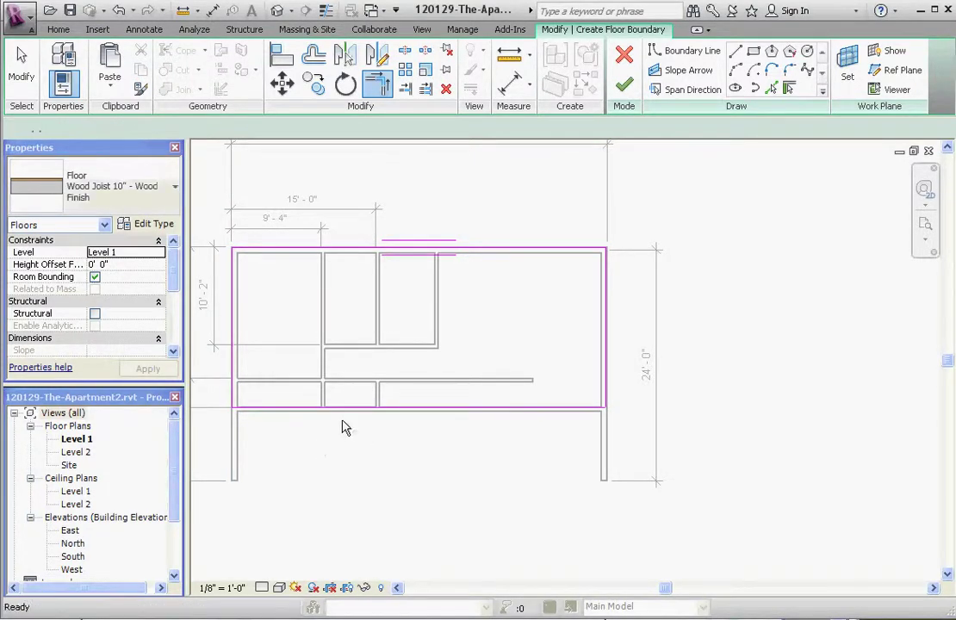
{"action": "key", "text": "Escape"}
Drag the bottom boundary line slightly down to realign it with the wall.
{"action": "scroll", "coordinate": [344, 415], "scroll_direction": "up", "scroll_amount": 3}
{"action": "left_click", "coordinate": [344, 414]}
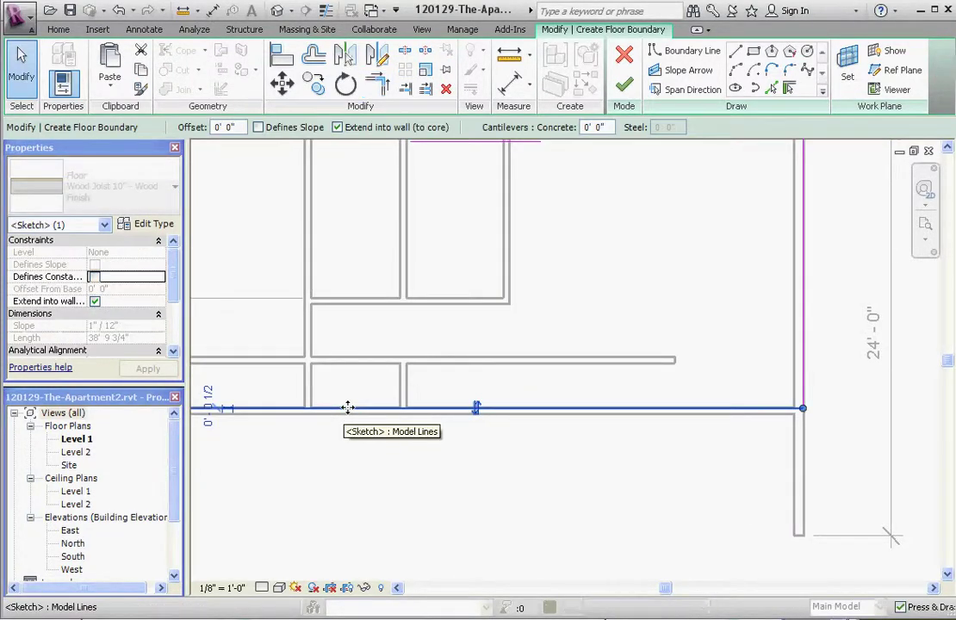
{"action": "left_click_drag", "start_coordinate": [348, 409], "coordinate": [363, 420]}
{"action": "left_click", "coordinate": [552, 474]}
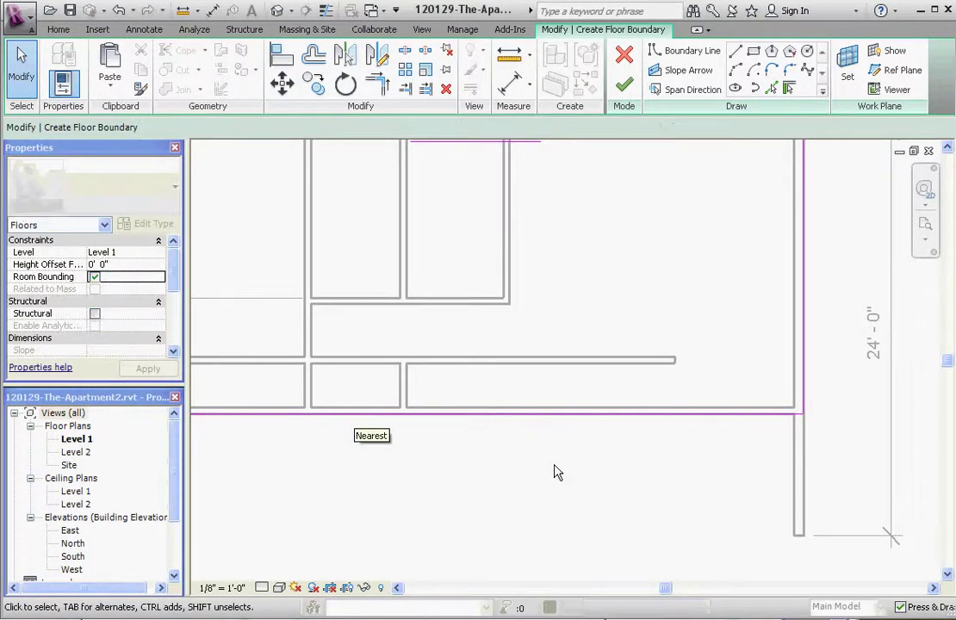
{"action": "scroll", "coordinate": [545, 473], "scroll_direction": "down", "scroll_amount": 3}
{"action": "scroll", "coordinate": [464, 459], "scroll_direction": "up", "scroll_amount": 3}
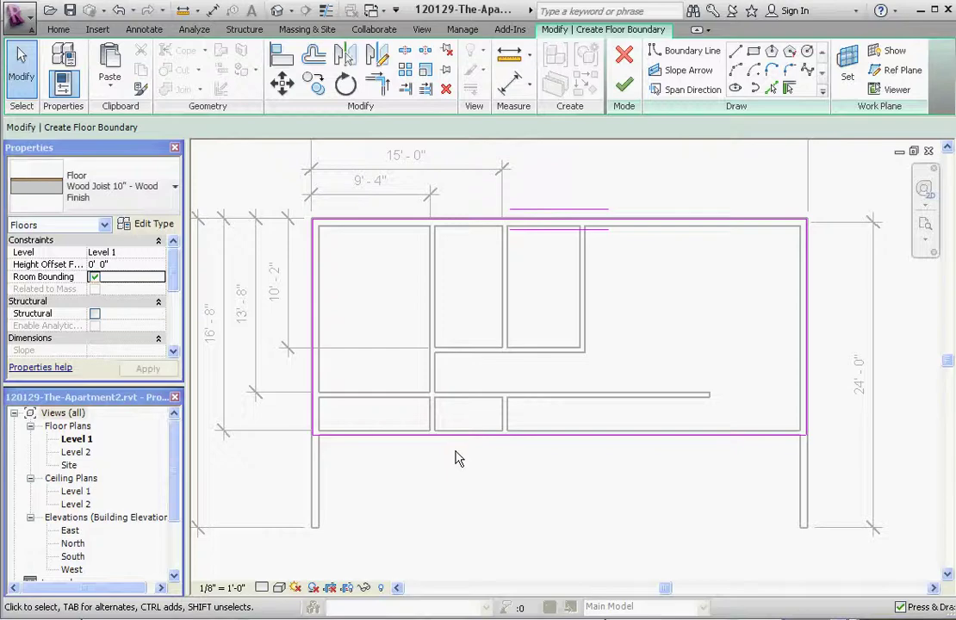
Set the span direction along the left boundary line and finish the floor sketch.
{"action": "scroll", "coordinate": [459, 459], "scroll_direction": "down", "scroll_amount": 1}
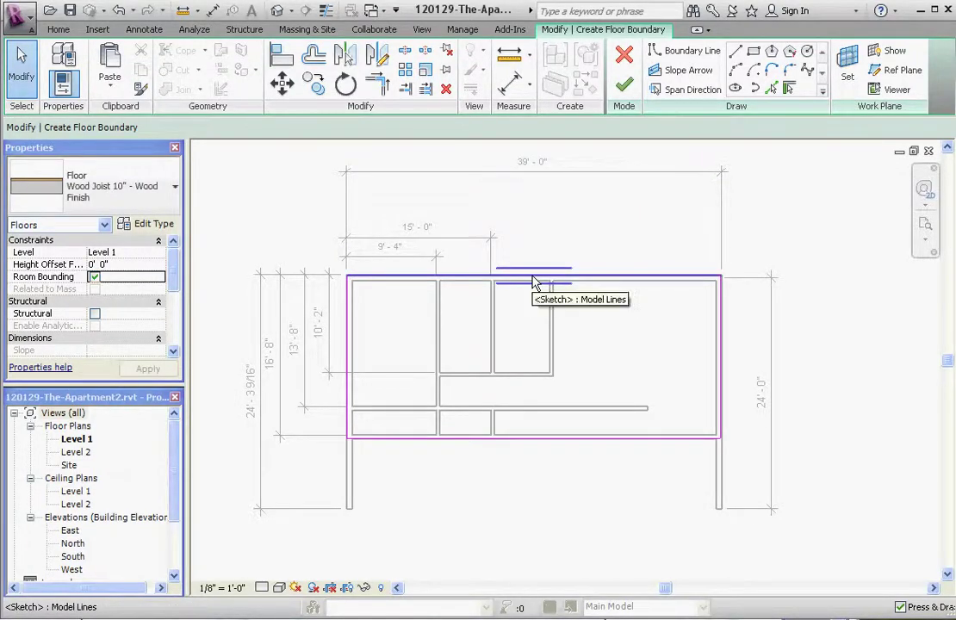
{"action": "left_click", "coordinate": [678, 93]}
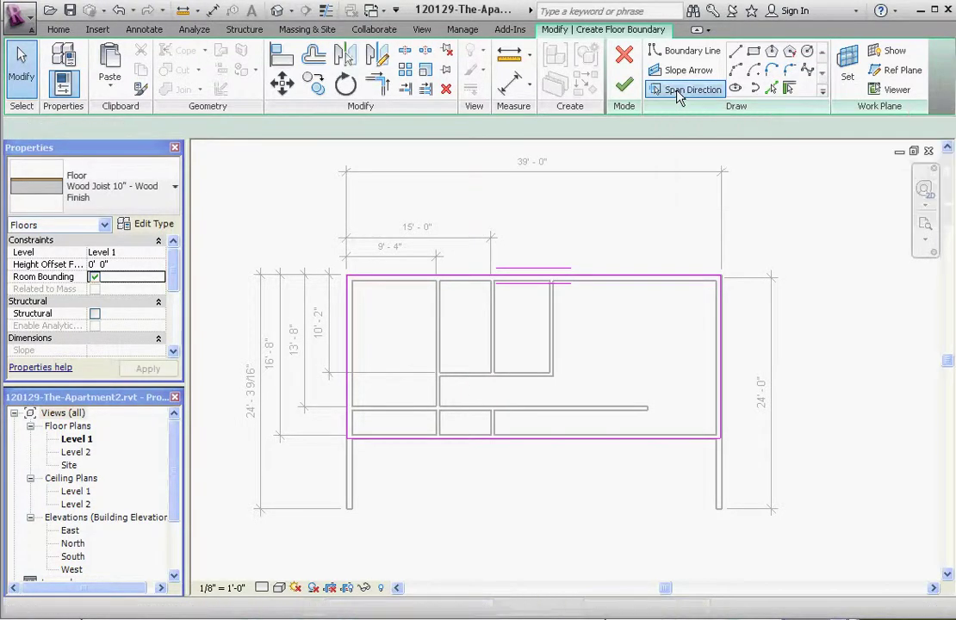
{"action": "left_click", "coordinate": [348, 363]}
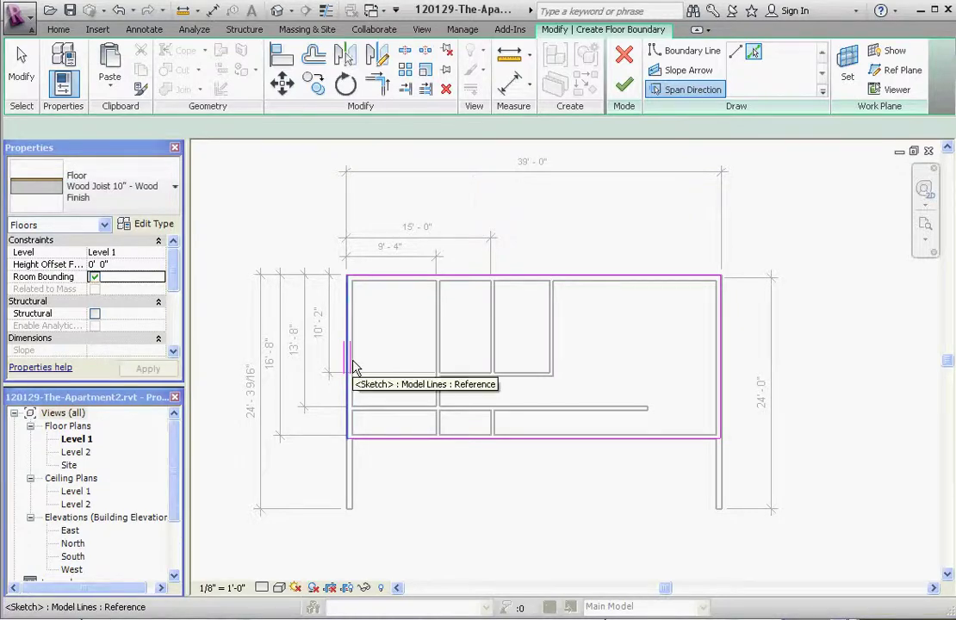
{"action": "left_click", "coordinate": [624, 96]}
{"action": "left_click", "coordinate": [513, 513]}
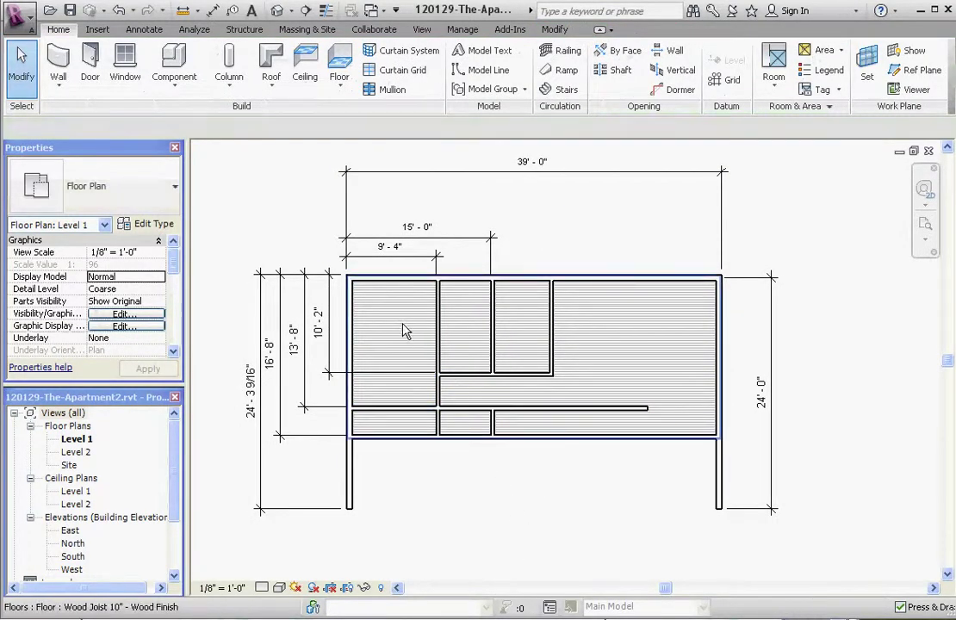
{"action": "left_click", "coordinate": [405, 332]}
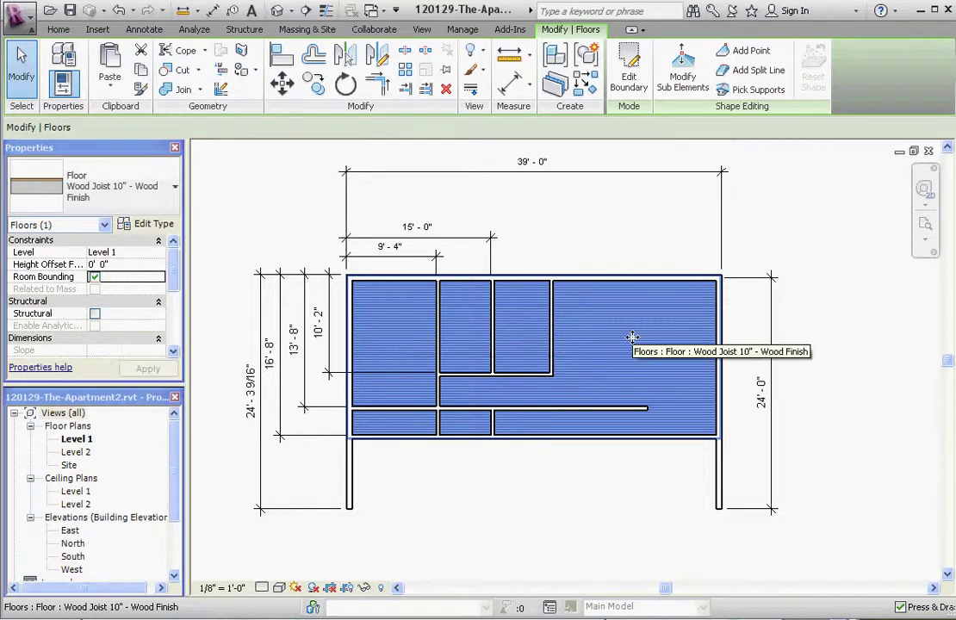
{"action": "scroll", "coordinate": [586, 341], "scroll_direction": "up", "scroll_amount": 2}
{"action": "scroll", "coordinate": [634, 356], "scroll_direction": "down", "scroll_amount": 1}
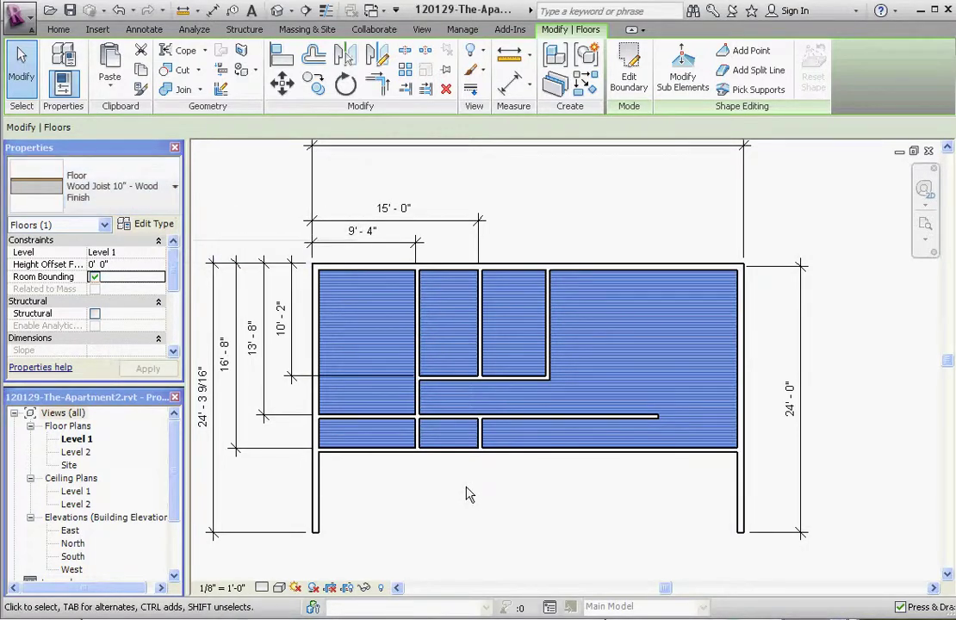
{"action": "left_click", "coordinate": [414, 483]}
{"action": "scroll", "coordinate": [435, 494], "scroll_direction": "down", "scroll_amount": 3}
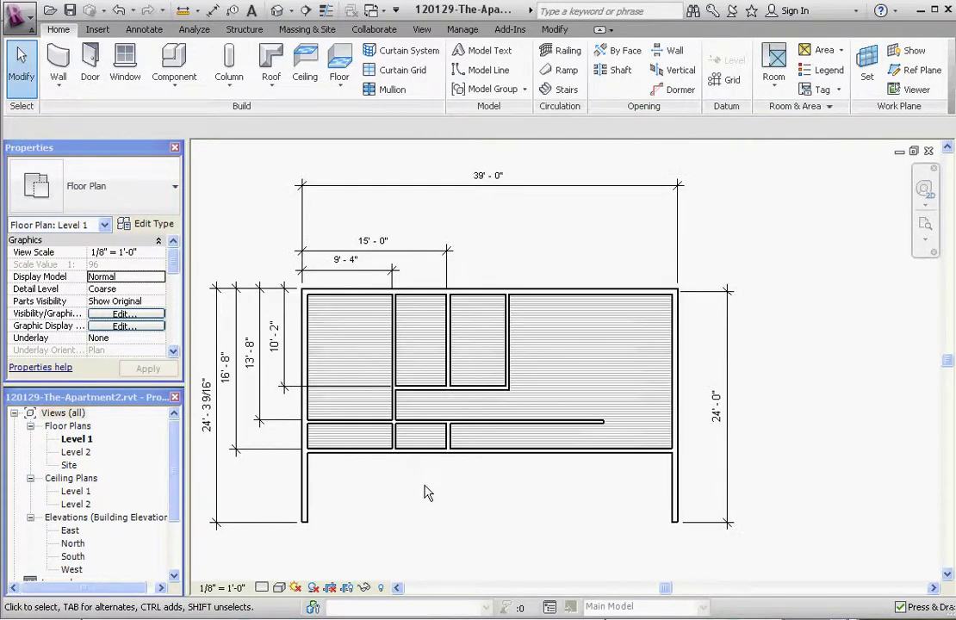
{"action": "scroll", "coordinate": [389, 409], "scroll_direction": "up", "scroll_amount": 2}
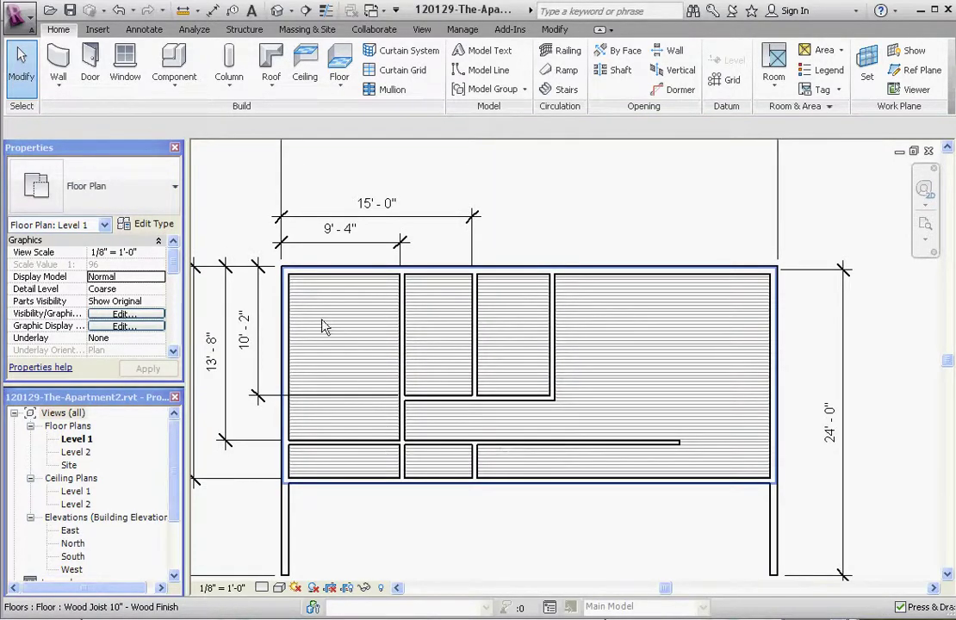
Place a vertical section line cutting across the plan from top to bottom.
{"action": "left_click", "coordinate": [421, 30]}
{"action": "left_click", "coordinate": [239, 76]}
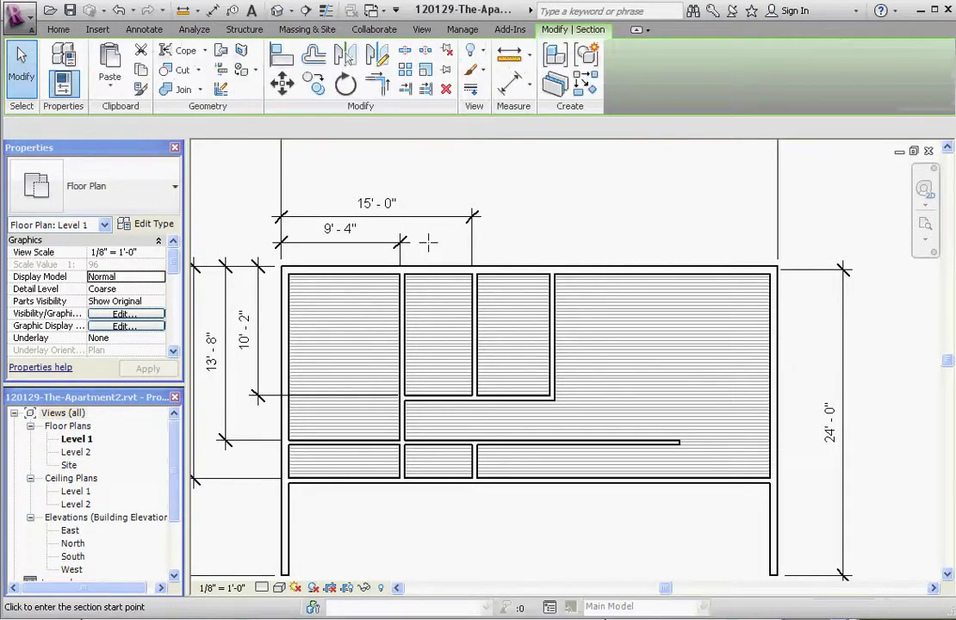
{"action": "left_click", "coordinate": [331, 189]}
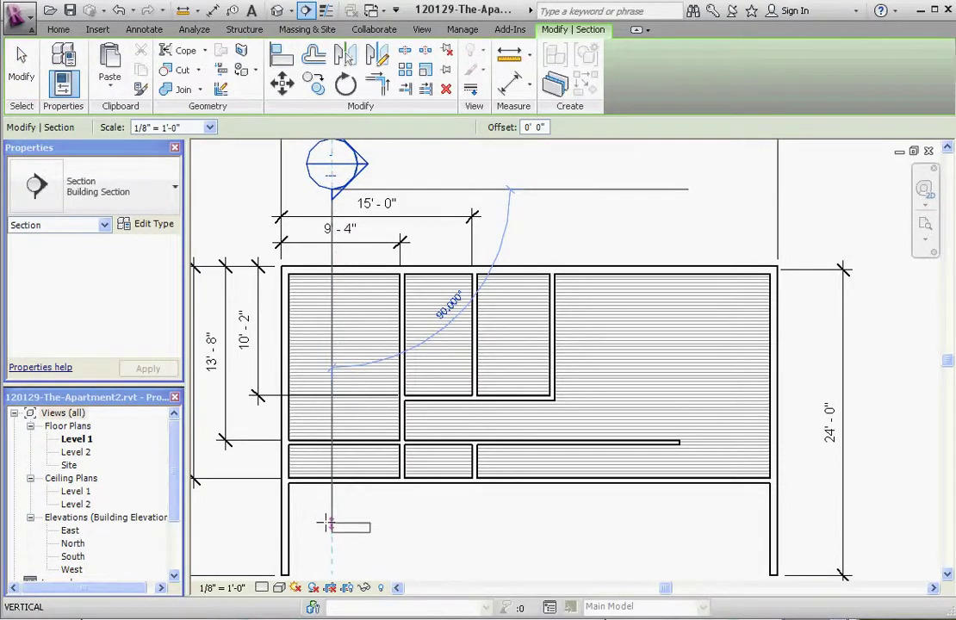
{"action": "left_click", "coordinate": [331, 523]}
{"action": "key", "text": "Escape"}
{"action": "key", "text": "Escape"}
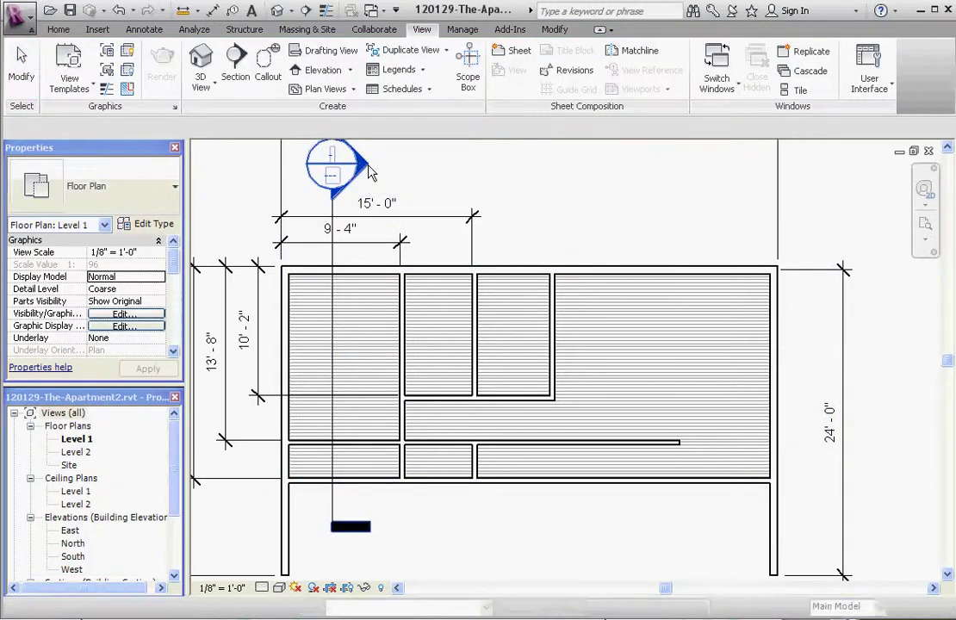
Open Section 1 and inspect the wood joist floor beneath the walls.
{"action": "double_click", "coordinate": [341, 162]}
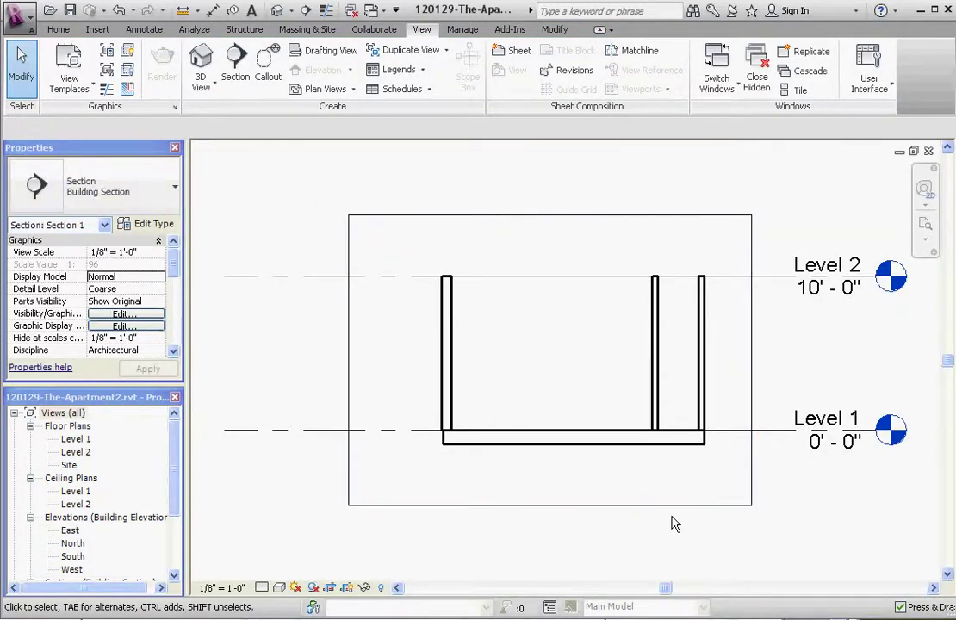
{"action": "scroll", "coordinate": [609, 488], "scroll_direction": "up", "scroll_amount": 3}
{"action": "scroll", "coordinate": [623, 444], "scroll_direction": "down", "scroll_amount": 3}
{"action": "scroll", "coordinate": [445, 439], "scroll_direction": "up", "scroll_amount": 2}
{"action": "scroll", "coordinate": [305, 422], "scroll_direction": "up", "scroll_amount": 3}
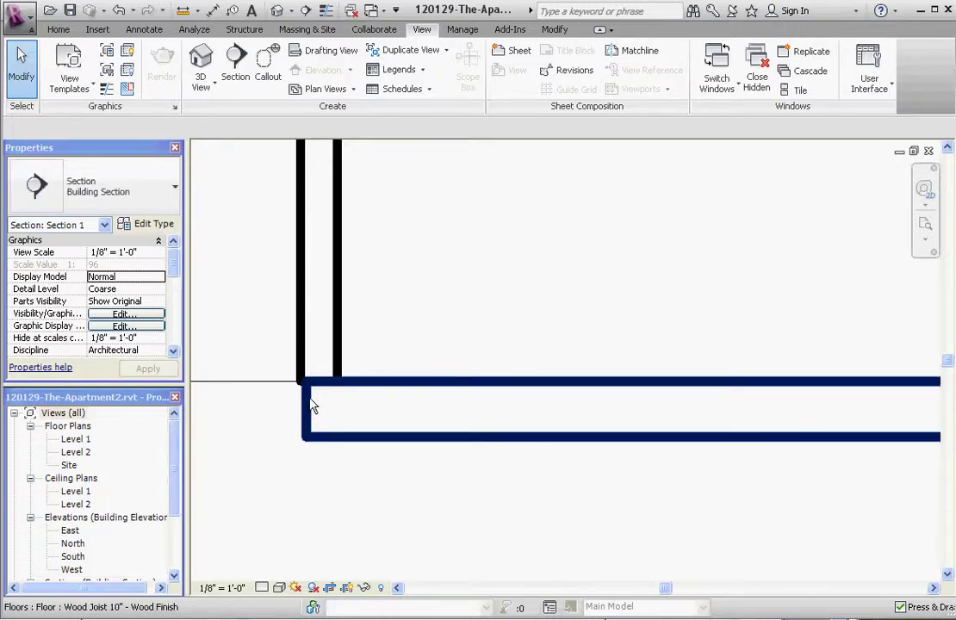
{"action": "scroll", "coordinate": [303, 379], "scroll_direction": "down", "scroll_amount": 5}
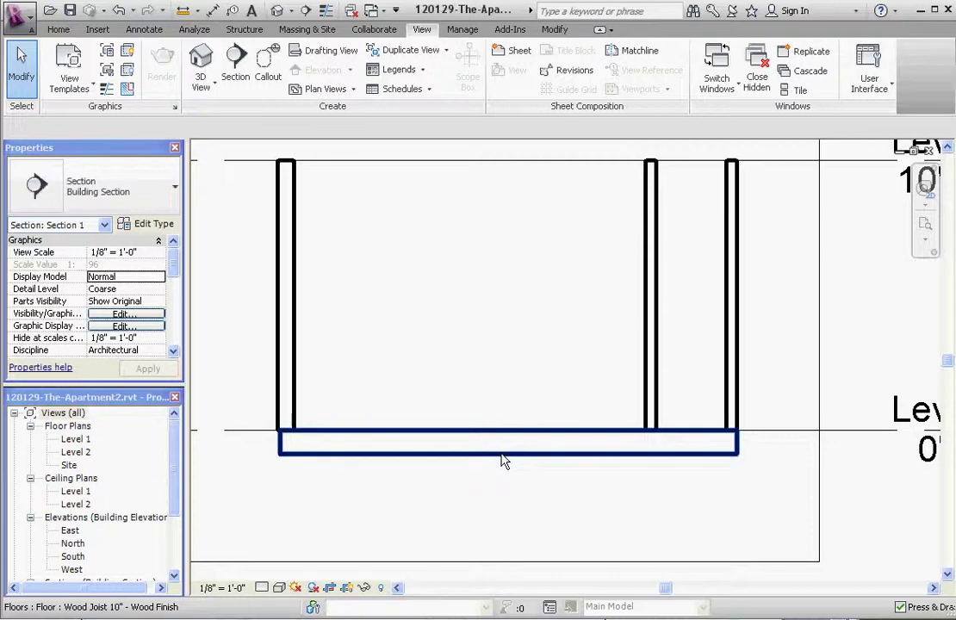
{"action": "left_click", "coordinate": [504, 459]}
{"action": "scroll", "coordinate": [465, 495], "scroll_direction": "down", "scroll_amount": 3}
{"action": "scroll", "coordinate": [745, 476], "scroll_direction": "up", "scroll_amount": 2}
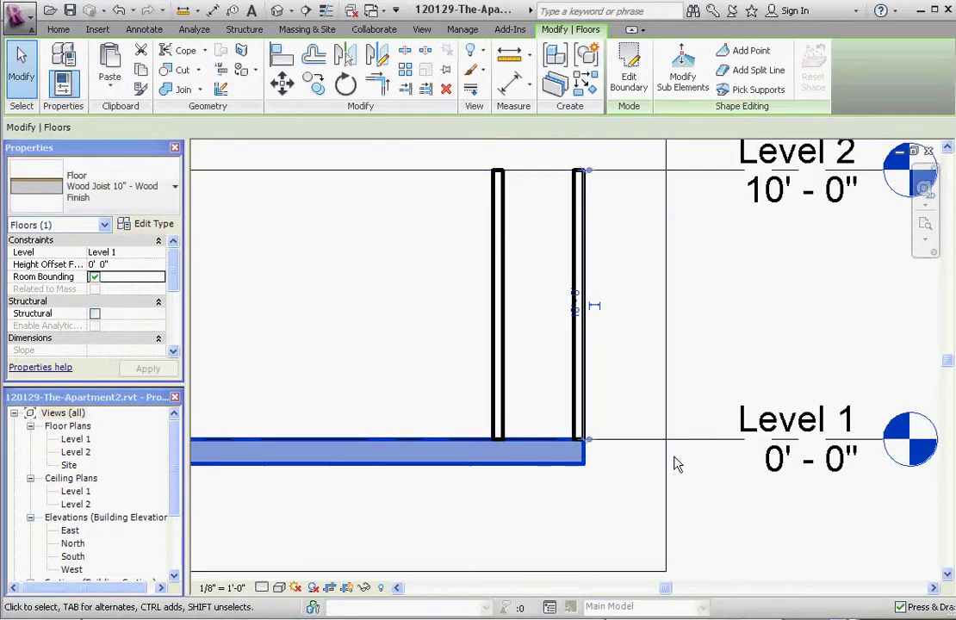
{"action": "left_click", "coordinate": [694, 484]}
{"action": "scroll", "coordinate": [645, 484], "scroll_direction": "down", "scroll_amount": 3}
{"action": "scroll", "coordinate": [533, 465], "scroll_direction": "up", "scroll_amount": 3}
{"action": "scroll", "coordinate": [284, 438], "scroll_direction": "down", "scroll_amount": 1}
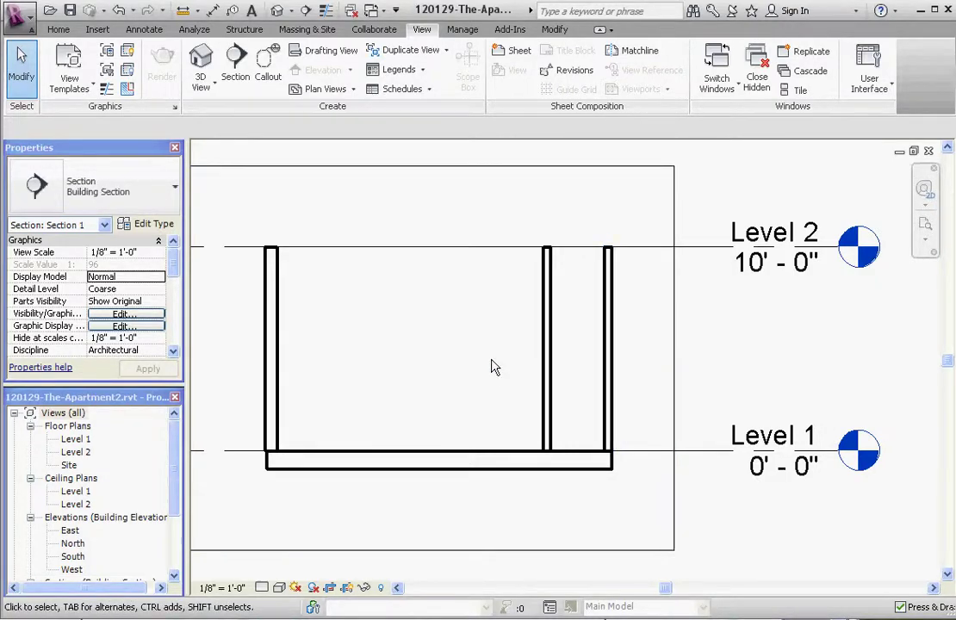
Open the default 3D view and zoom and pan to frame the apartment.
{"action": "left_click", "coordinate": [204, 60]}
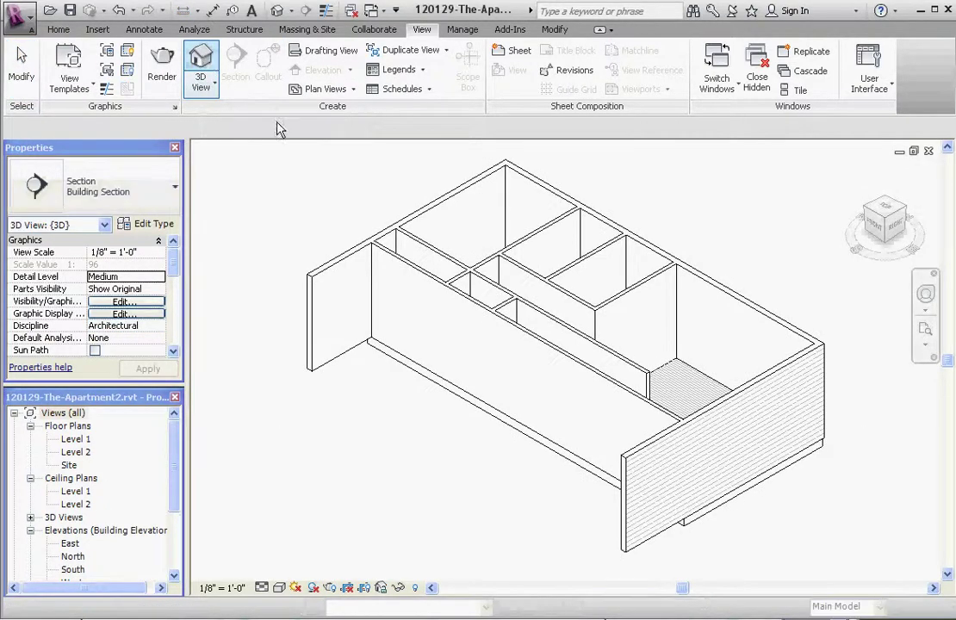
{"action": "scroll", "coordinate": [478, 444], "scroll_direction": "up", "scroll_amount": 3}
{"action": "scroll", "coordinate": [474, 444], "scroll_direction": "down", "scroll_amount": 4}
{"action": "scroll", "coordinate": [630, 489], "scroll_direction": "up", "scroll_amount": 2}
{"action": "middle_click_drag", "start_coordinate": [630, 489], "coordinate": [683, 504]}
{"action": "scroll", "coordinate": [676, 495], "scroll_direction": "down", "scroll_amount": 3}
{"action": "scroll", "coordinate": [560, 439], "scroll_direction": "up", "scroll_amount": 5}
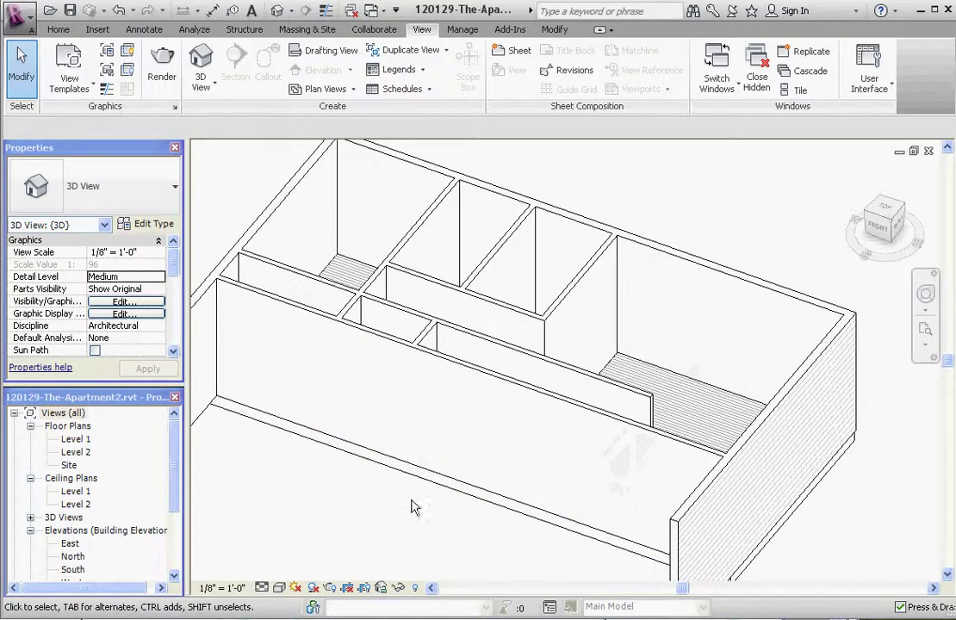
{"action": "scroll", "coordinate": [412, 502], "scroll_direction": "down", "scroll_amount": 4}
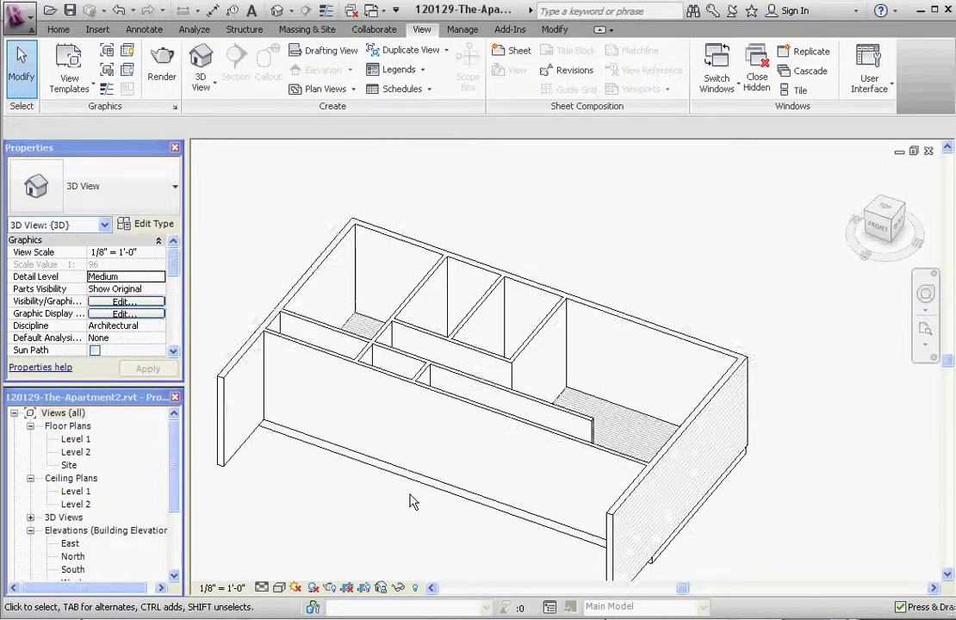
Make the left exterior wall unconnected with a 15' 0" height.
{"action": "left_click", "coordinate": [343, 287]}
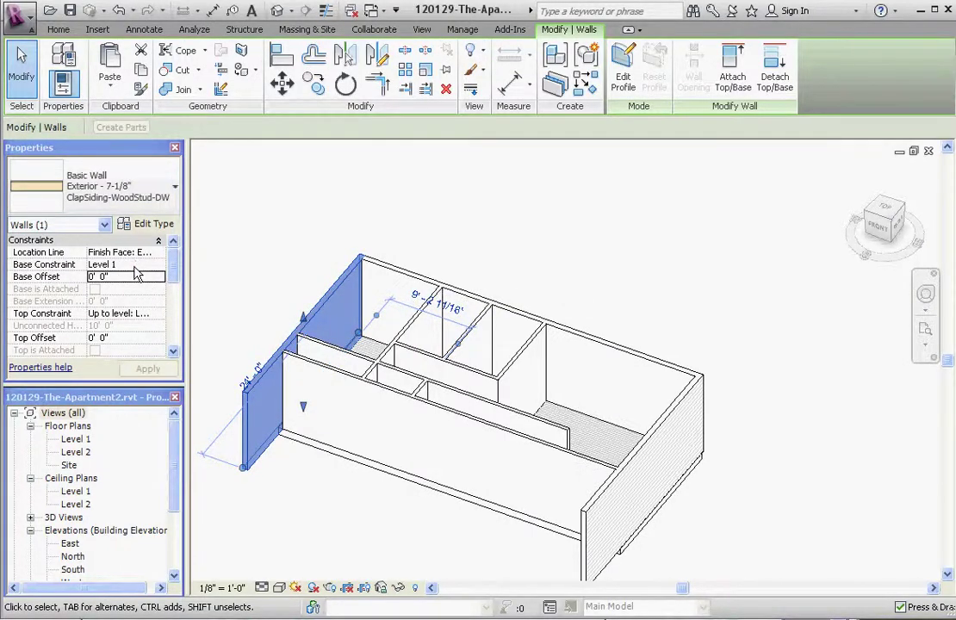
{"action": "left_click", "coordinate": [153, 315]}
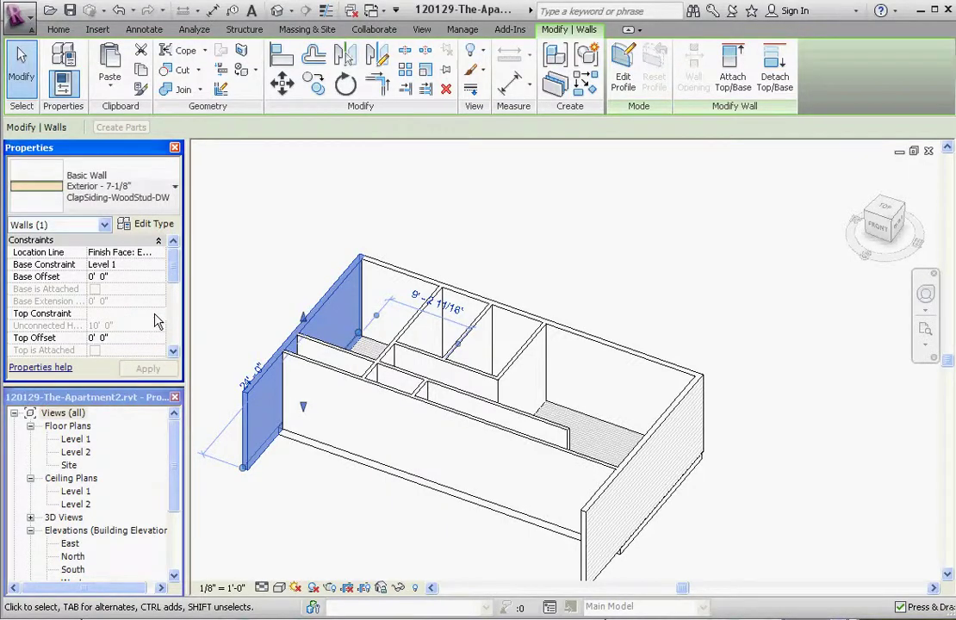
{"action": "left_click", "coordinate": [121, 326]}
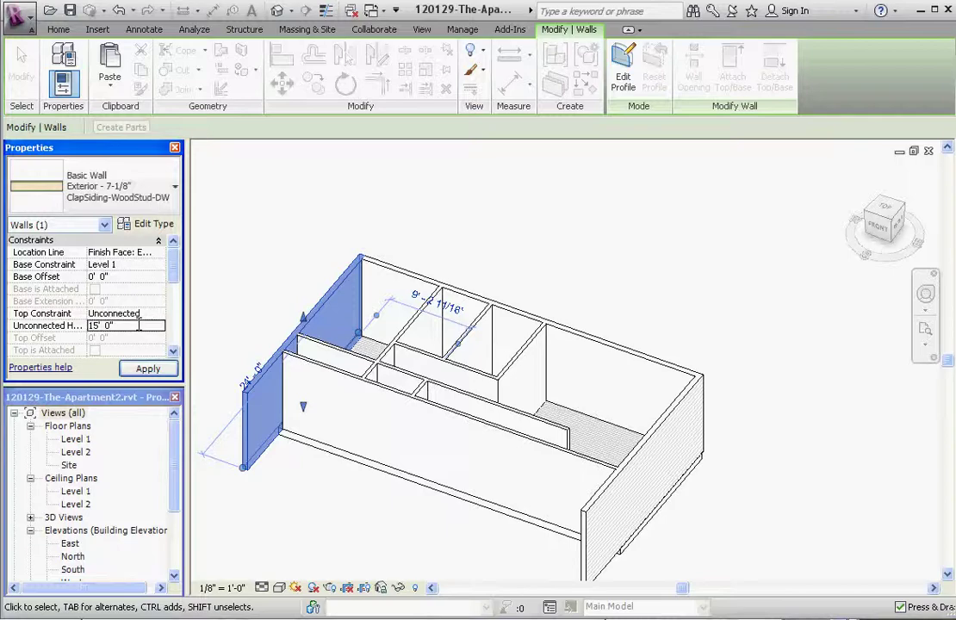
{"action": "left_click", "coordinate": [495, 214]}
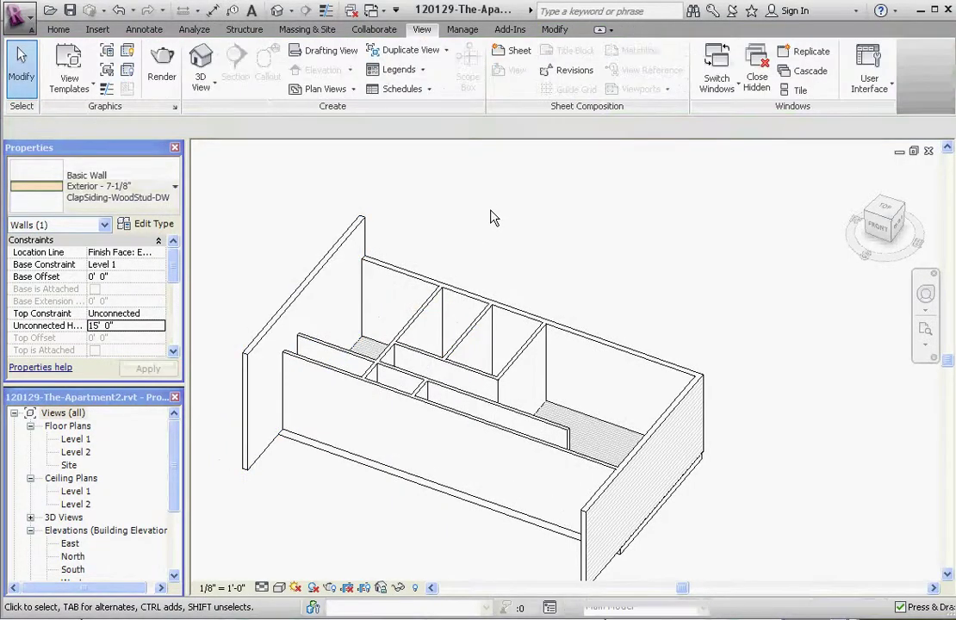
Drag the back wall's top edge up to raise it.
{"action": "left_click", "coordinate": [534, 321]}
{"action": "left_click_drag", "start_coordinate": [534, 310], "coordinate": [531, 275]}
{"action": "key", "text": "Escape"}
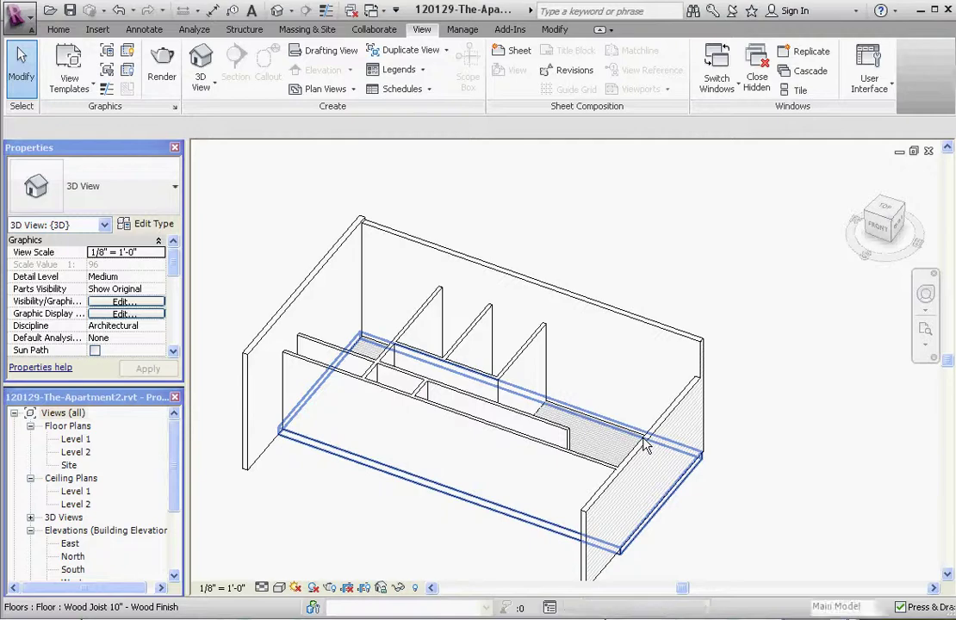
Set the Top Constraint of the back and right end walls to Unconnected.
{"action": "left_click", "coordinate": [647, 445]}
{"action": "left_click", "coordinate": [774, 351]}
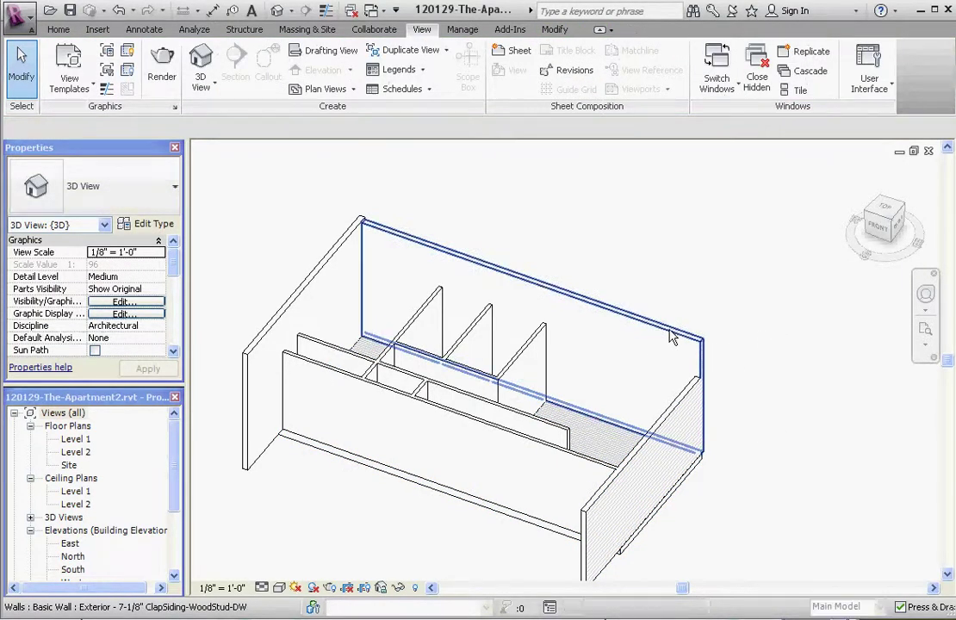
{"action": "left_click", "coordinate": [675, 405]}
{"action": "left_click", "coordinate": [678, 398], "text": "ctrl"}
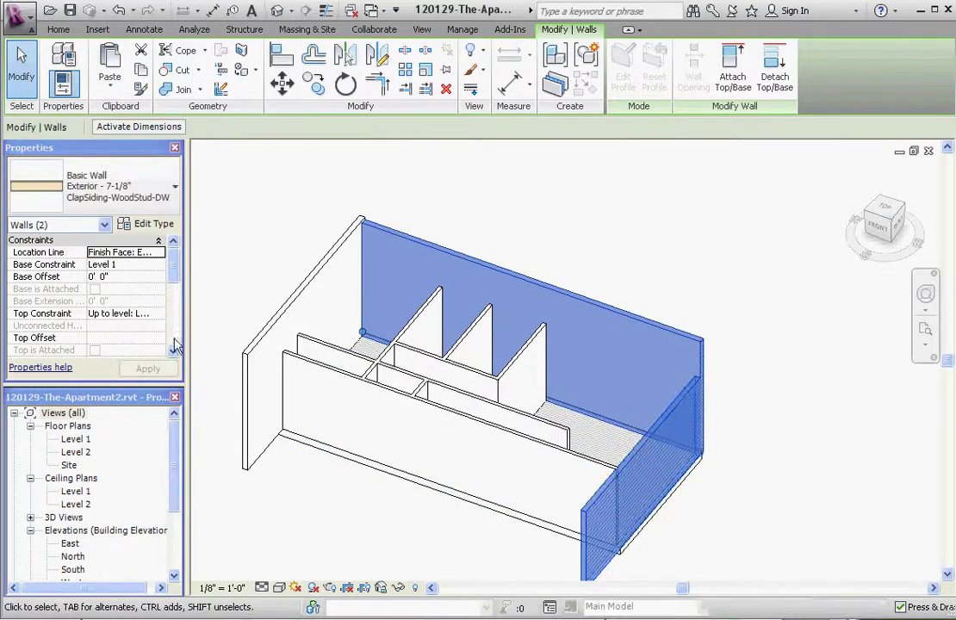
{"action": "left_click", "coordinate": [155, 314]}
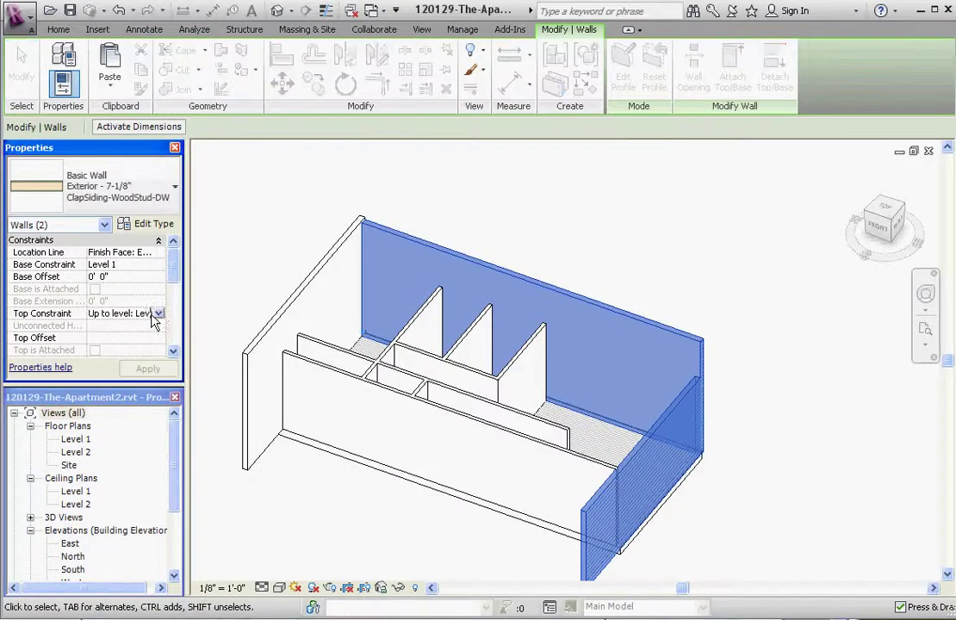
{"action": "left_click", "coordinate": [158, 314]}
{"action": "left_click", "coordinate": [137, 326]}
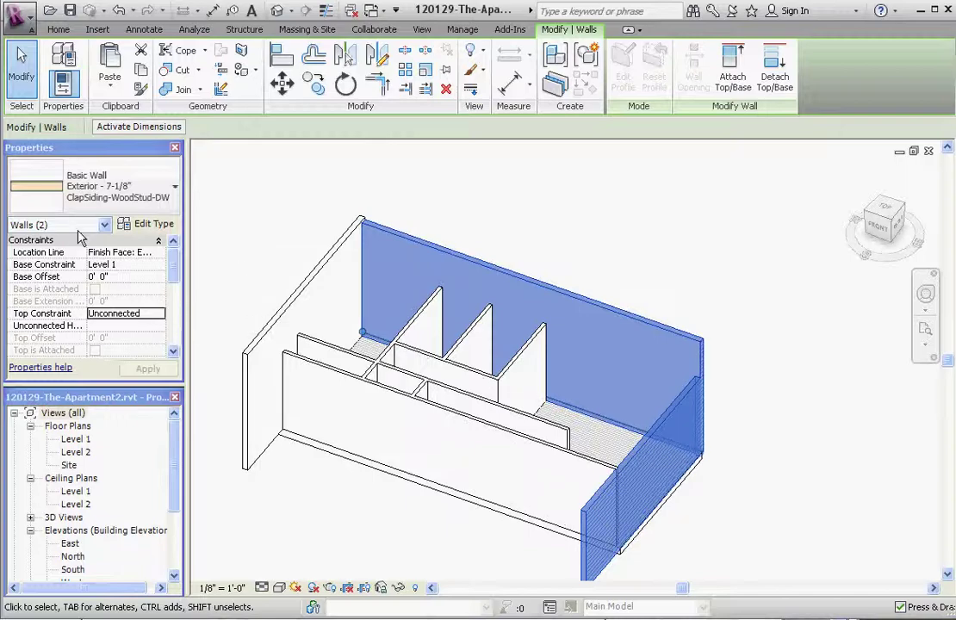
Reselect the back and right walls to edit their Unconnected Height.
{"action": "left_click", "coordinate": [267, 265]}
{"action": "left_click", "coordinate": [505, 288]}
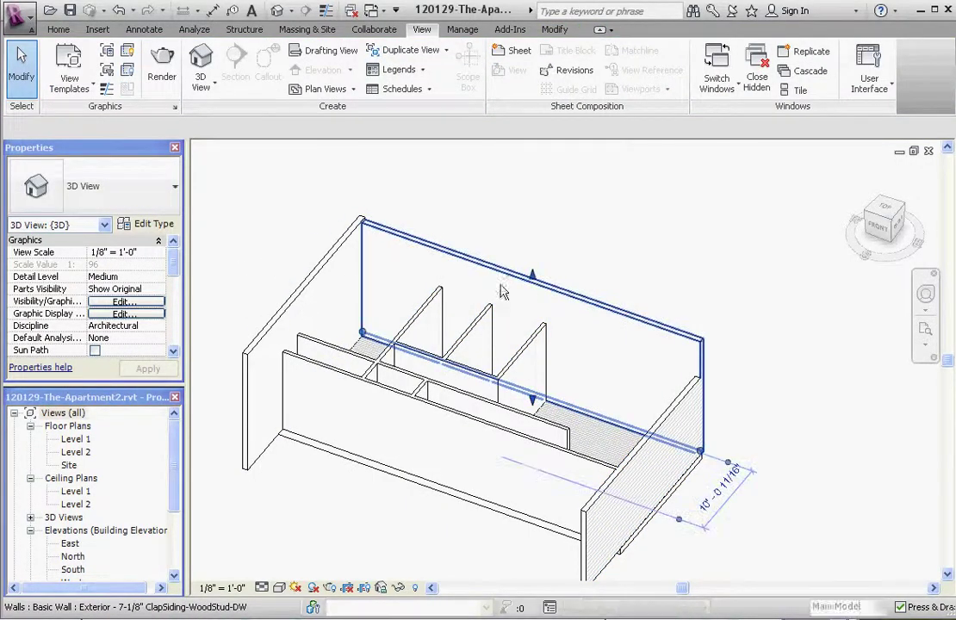
{"action": "left_click", "coordinate": [647, 519], "text": "ctrl"}
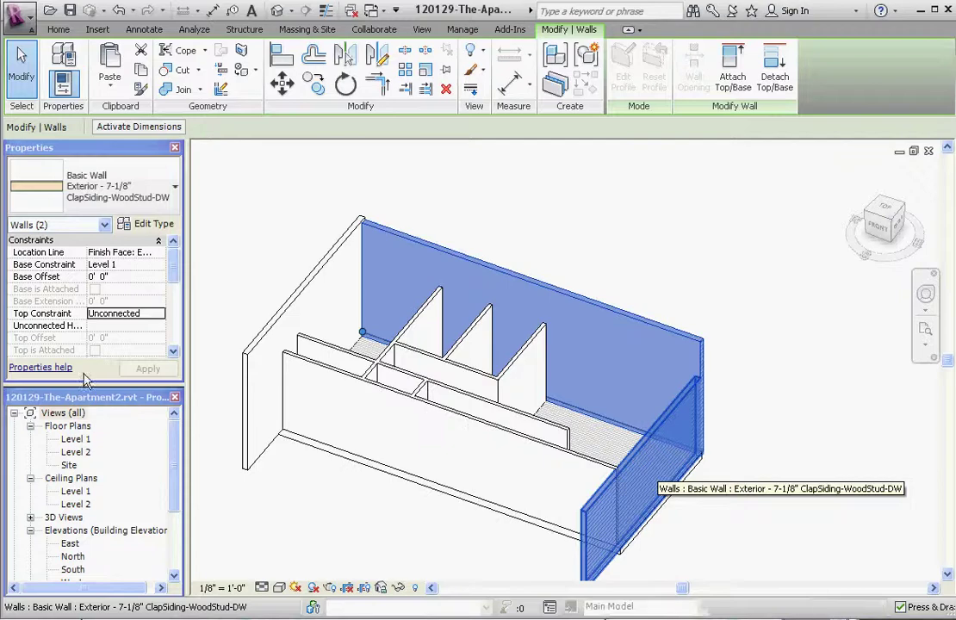
{"action": "left_click", "coordinate": [145, 327]}
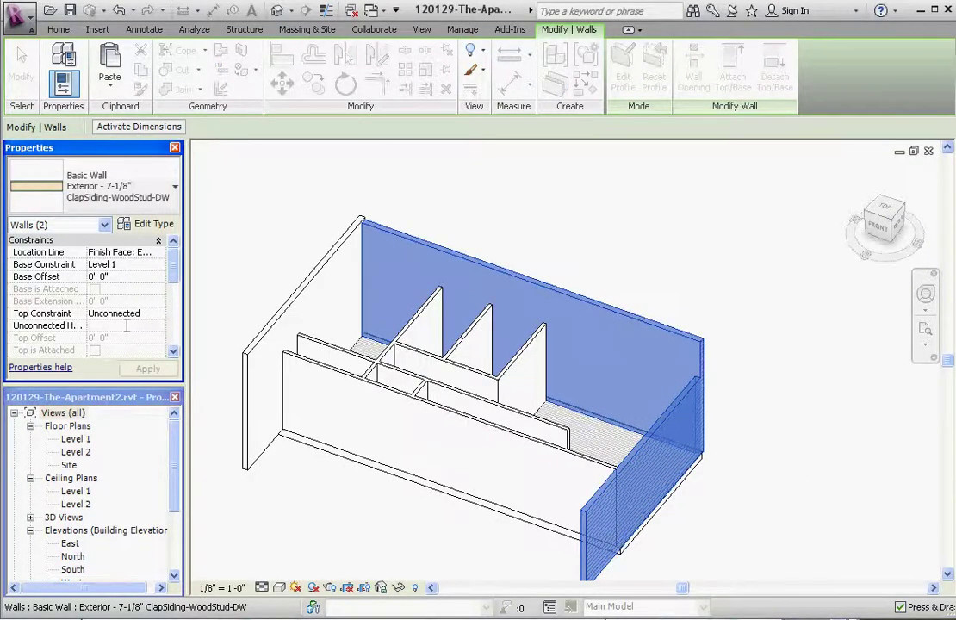